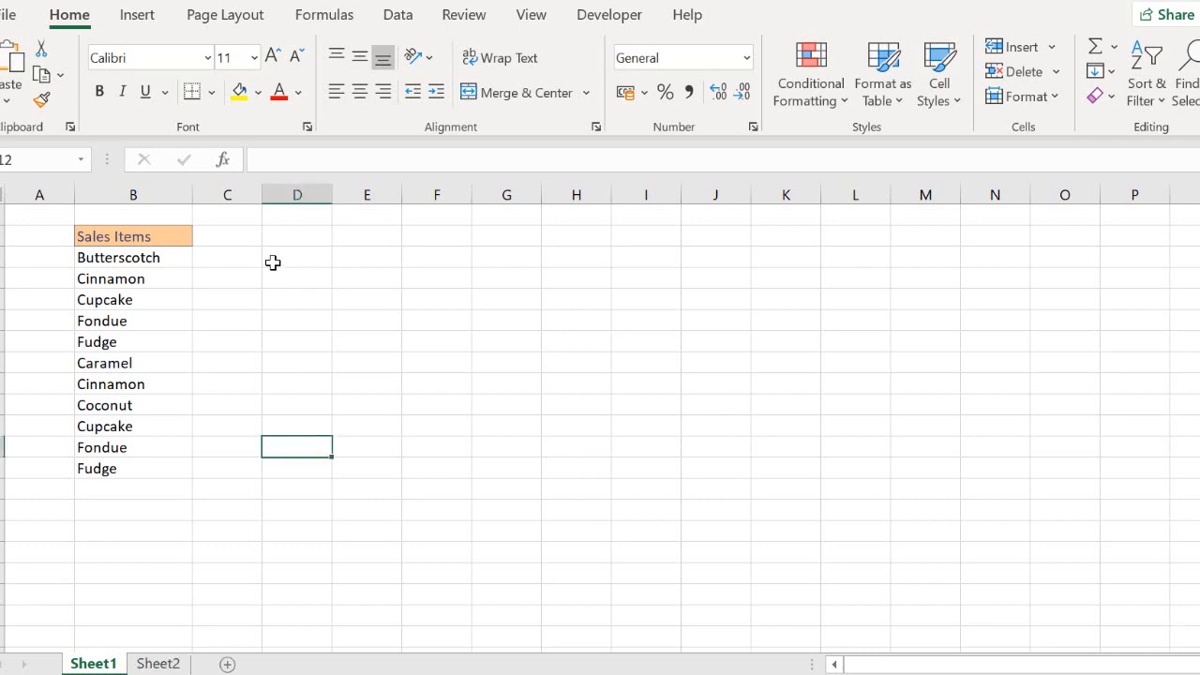
Step: Begin a UNIQUE formula in cell D3 with the sales items B3:B13 as the array
click(273, 260)
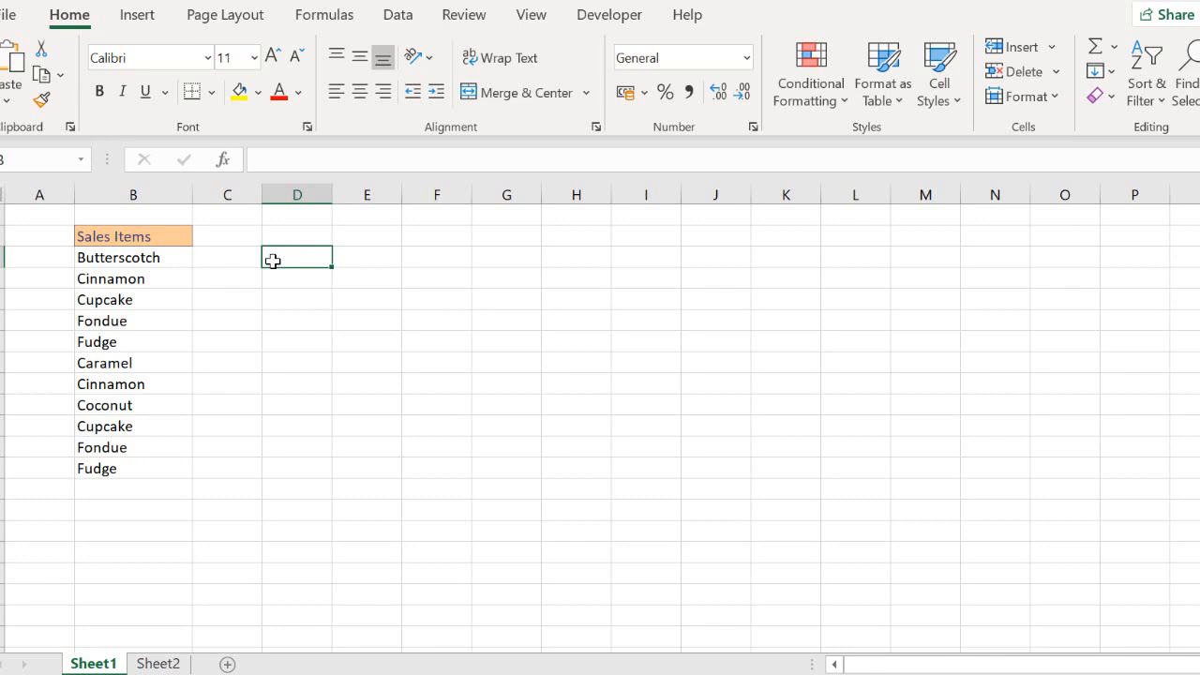
drag(160, 260, 132, 469)
click(288, 257)
drag(140, 258, 144, 466)
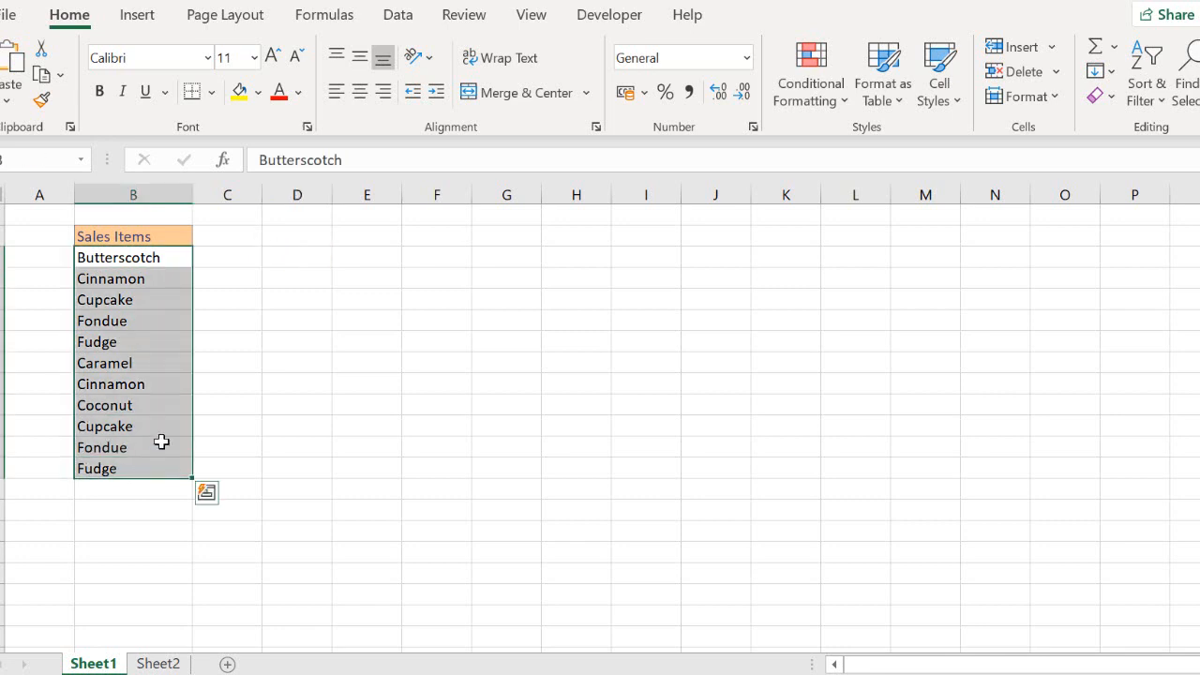
click(285, 256)
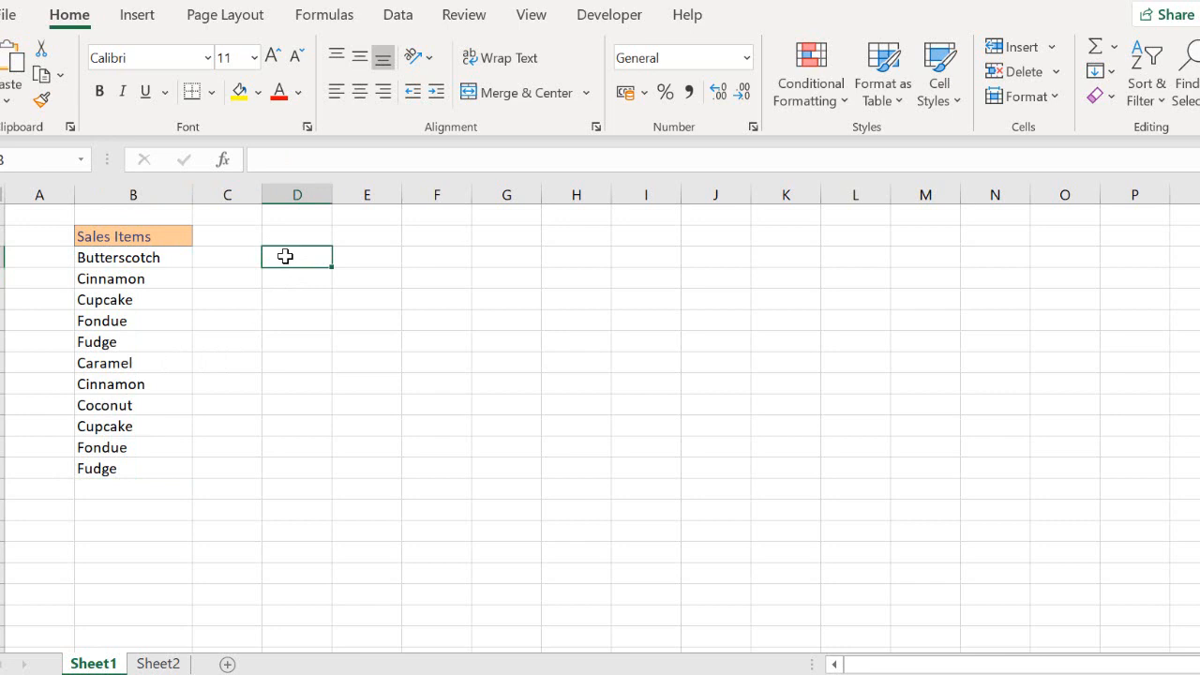
text(=uni)
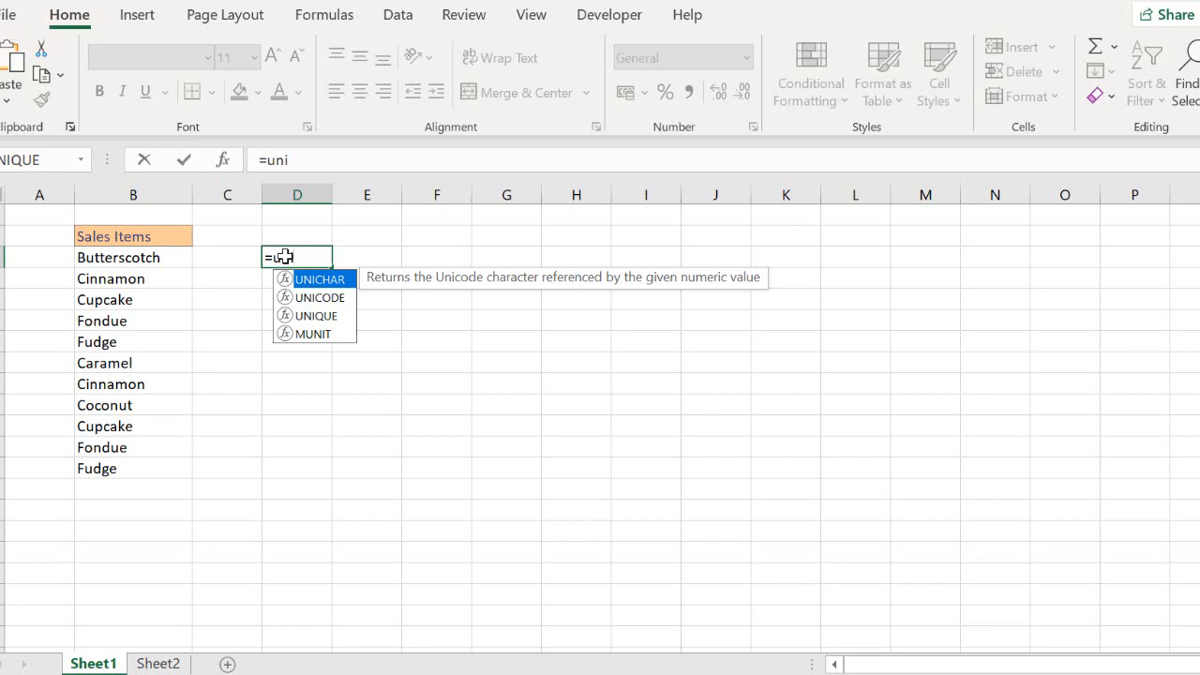
double_click(315, 319)
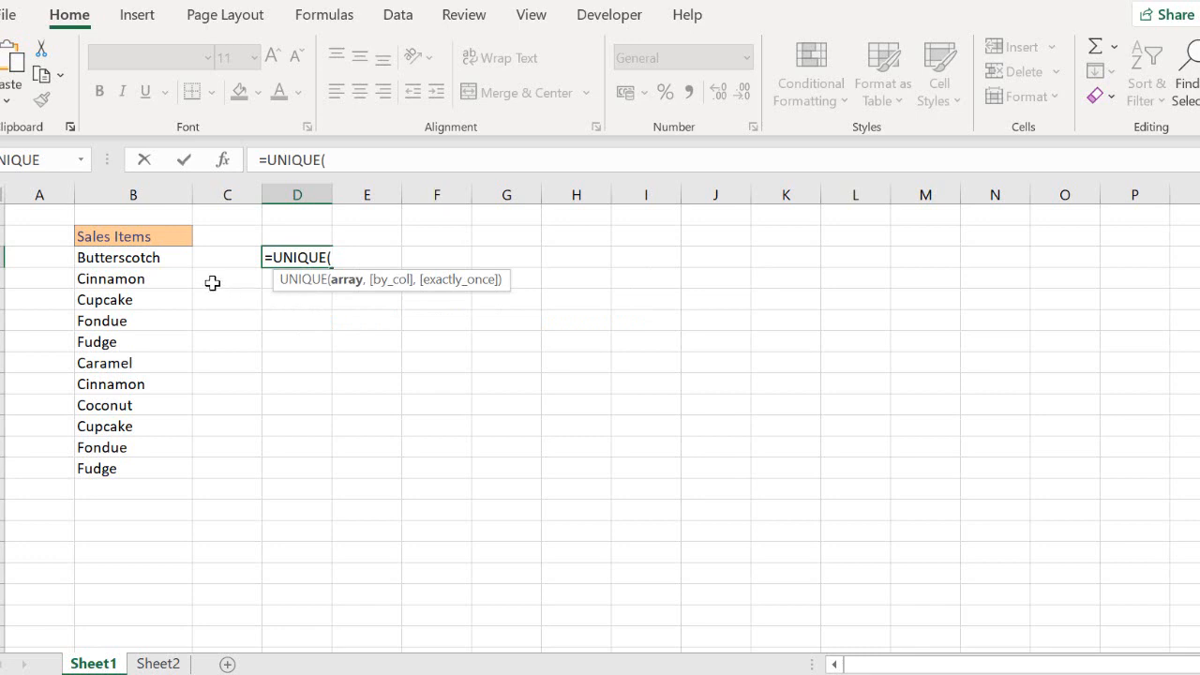
drag(178, 258, 143, 463)
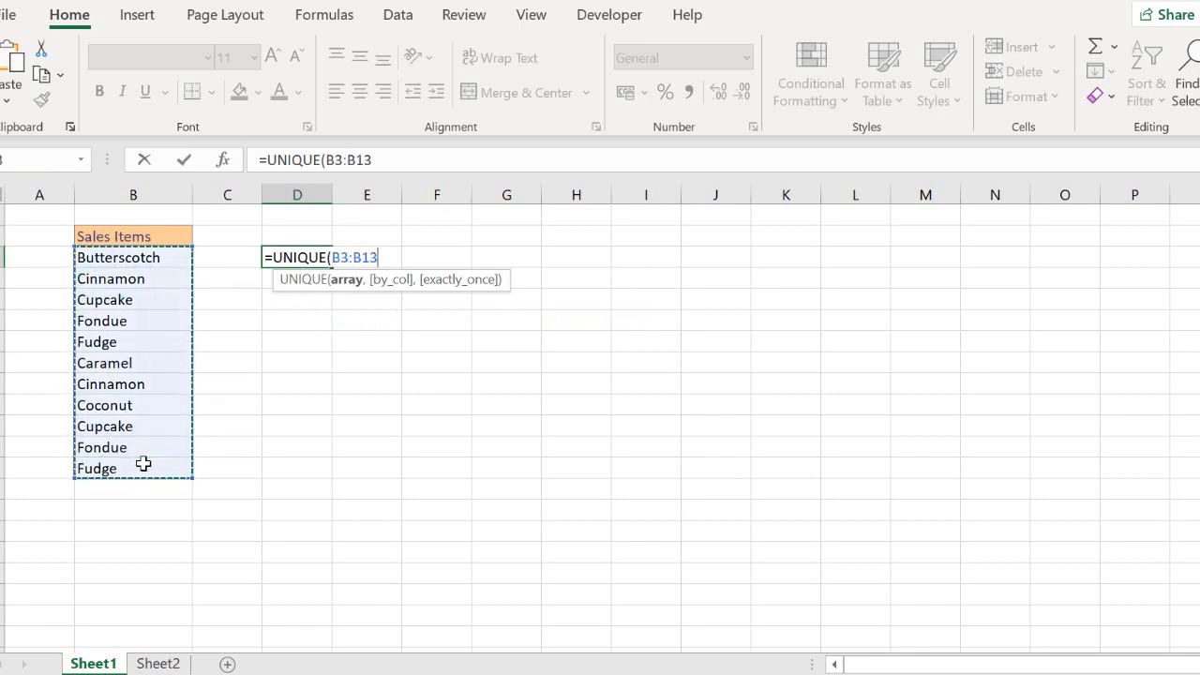
text(,)
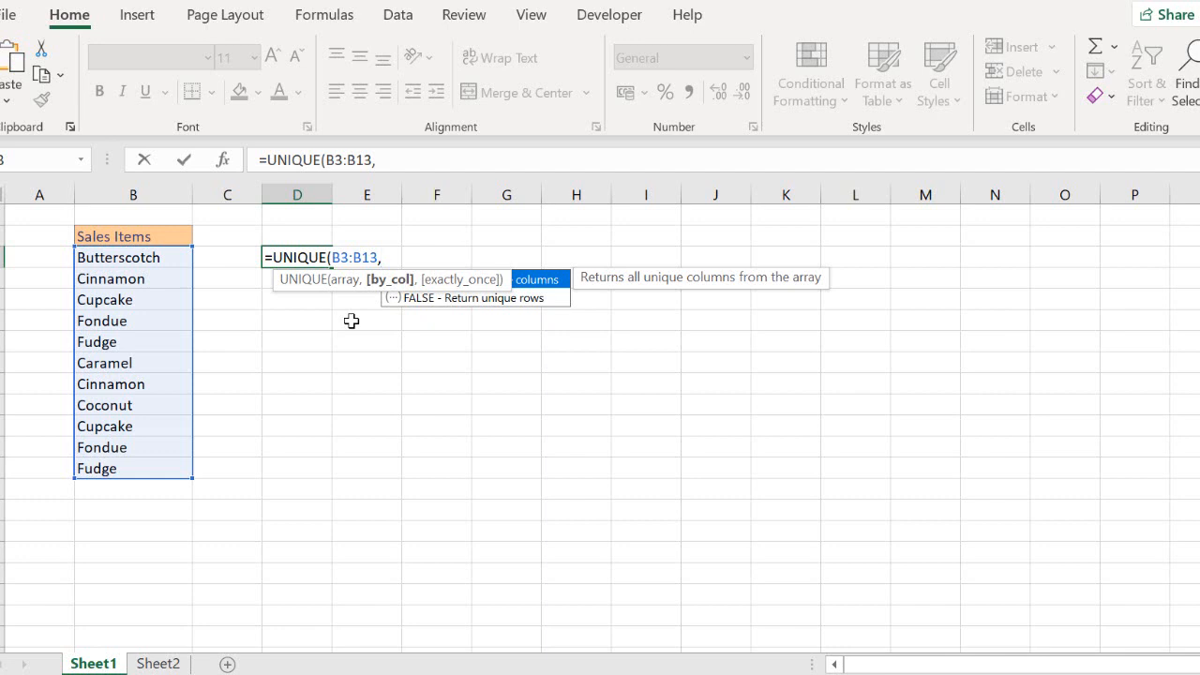
Step: Complete the D3 formula with by_col FALSE and exactly_once FALSE to return every distinct sales item
click(554, 298)
click(554, 285)
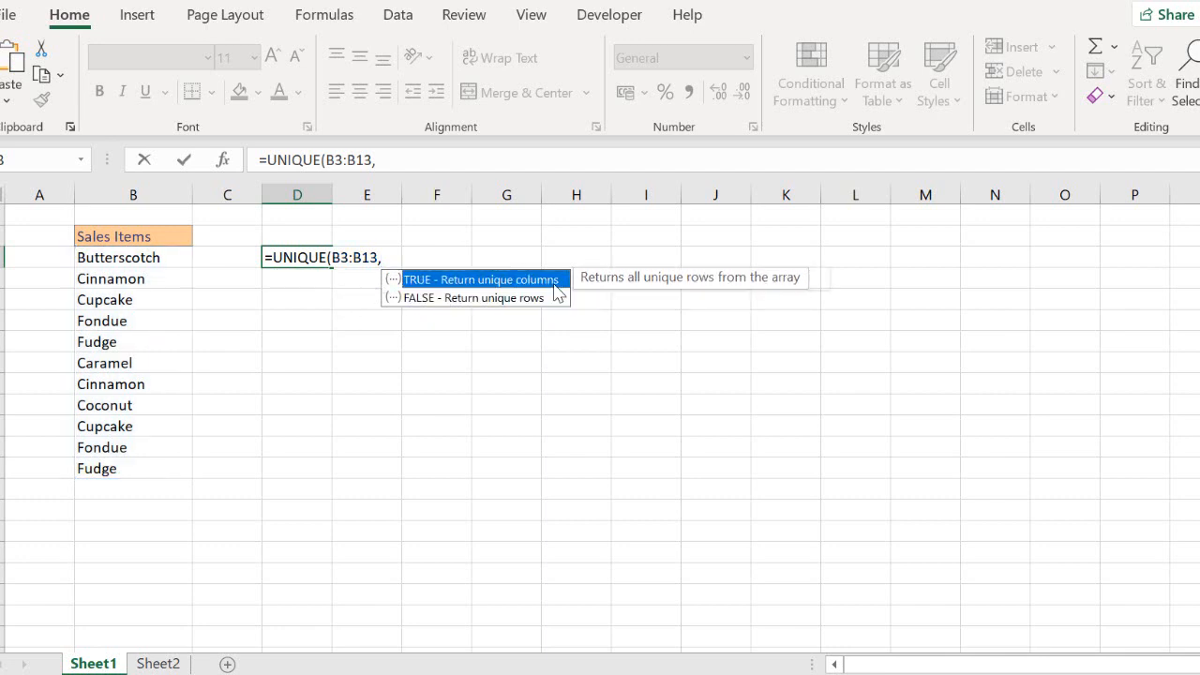
click(554, 299)
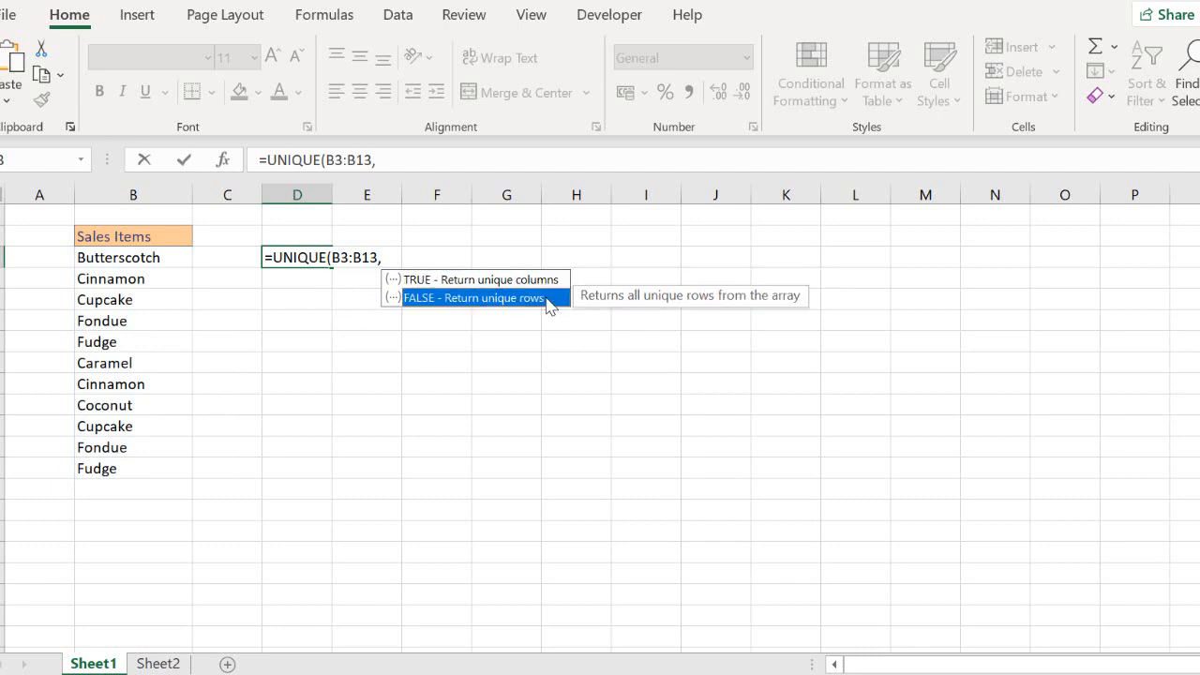
click(452, 151)
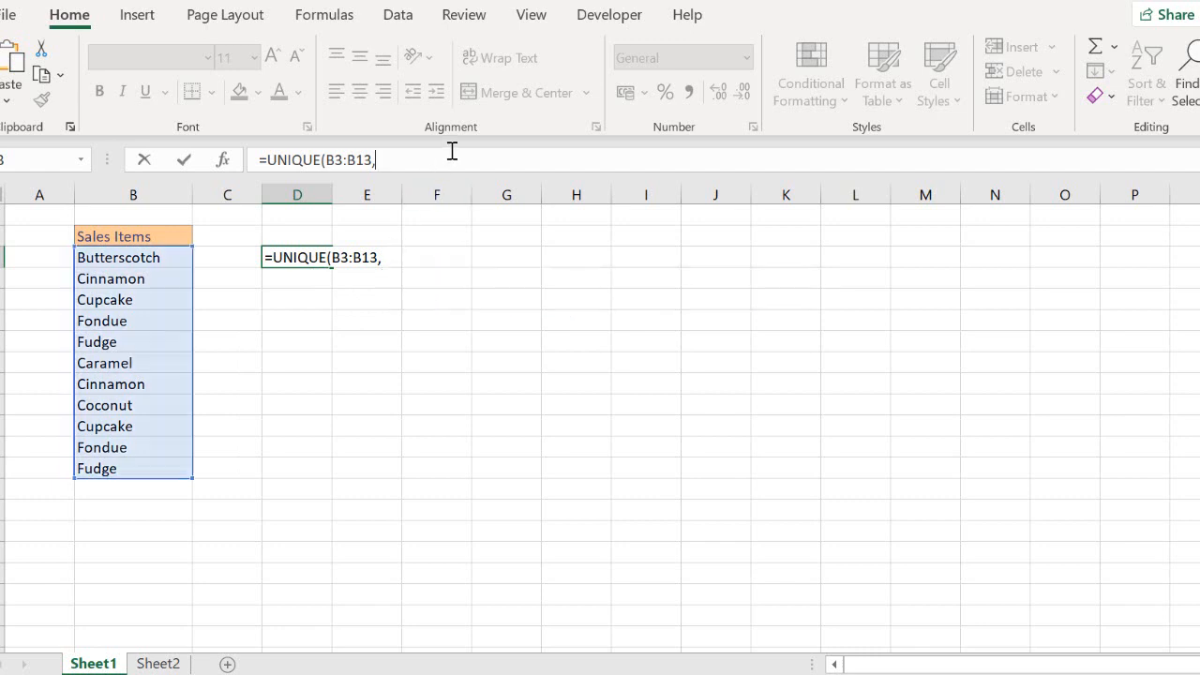
text(fal)
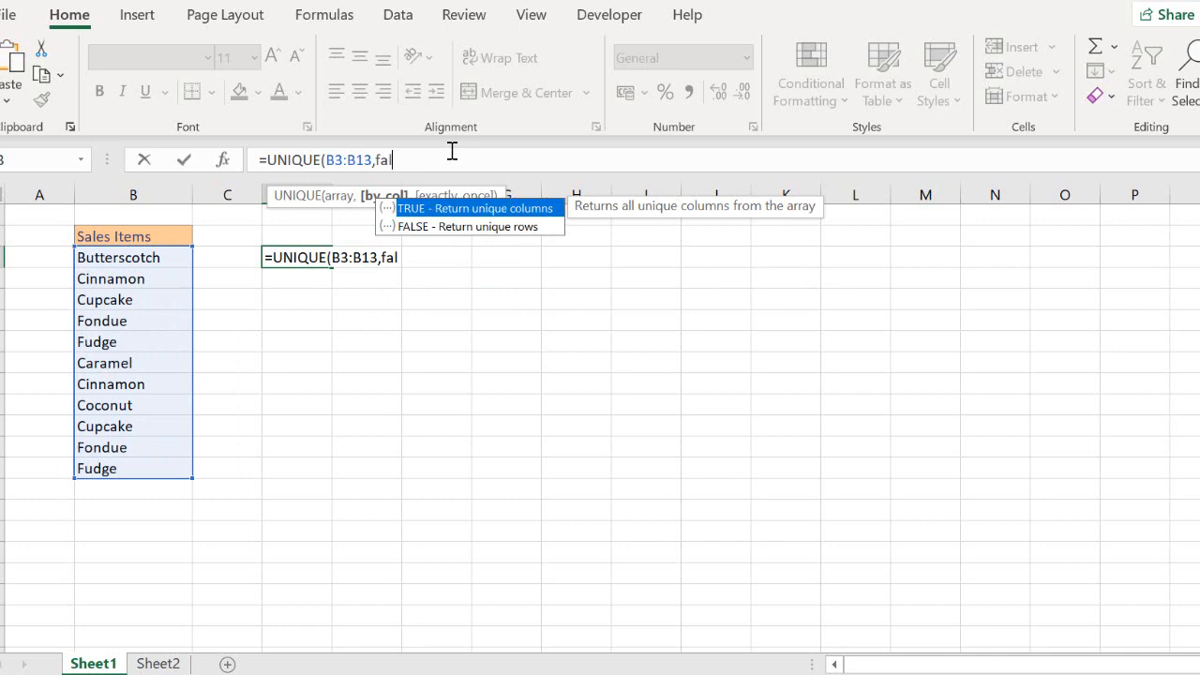
text(se,)
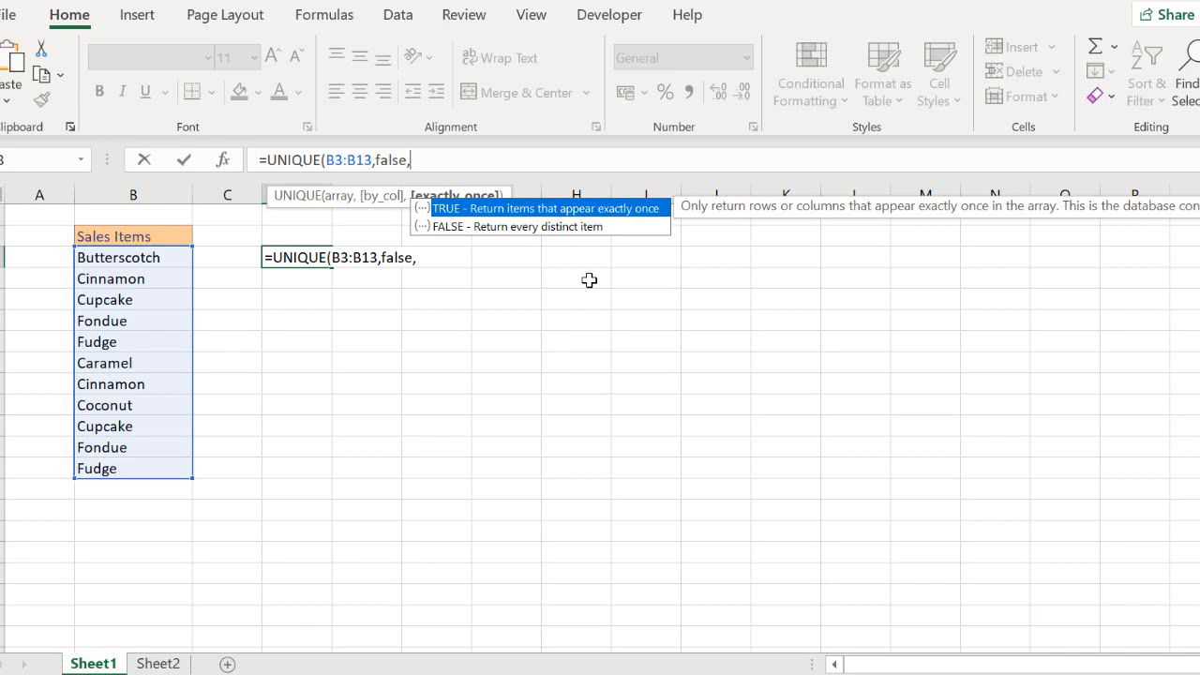
click(612, 229)
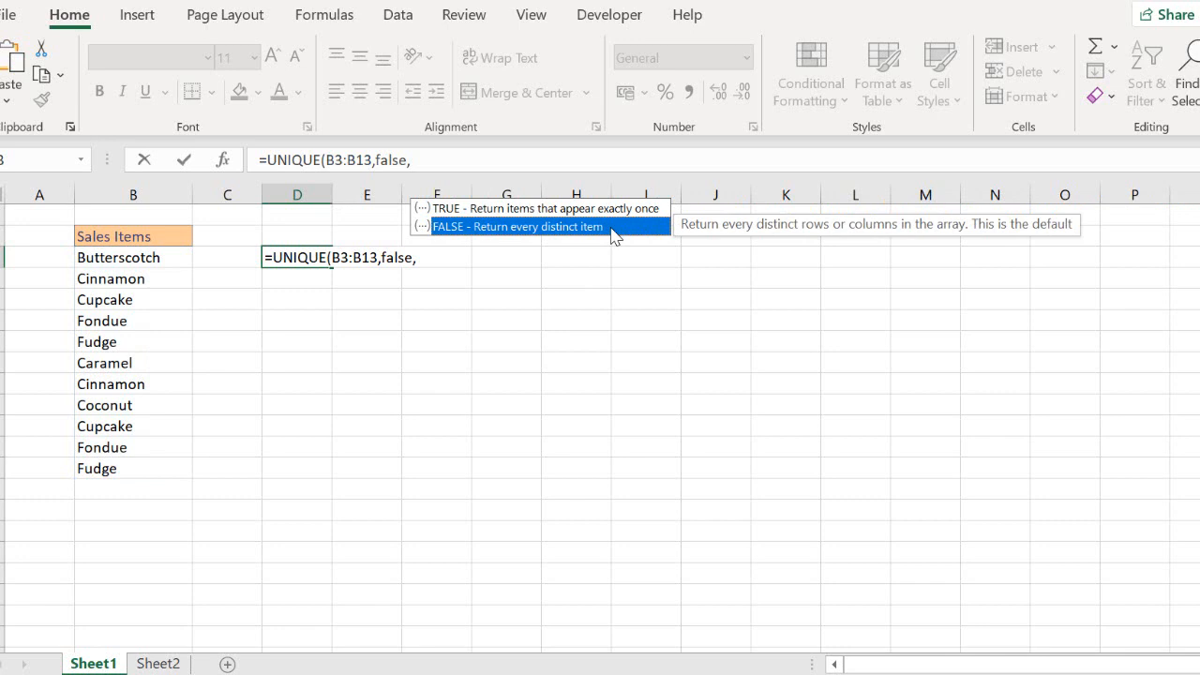
text(false)
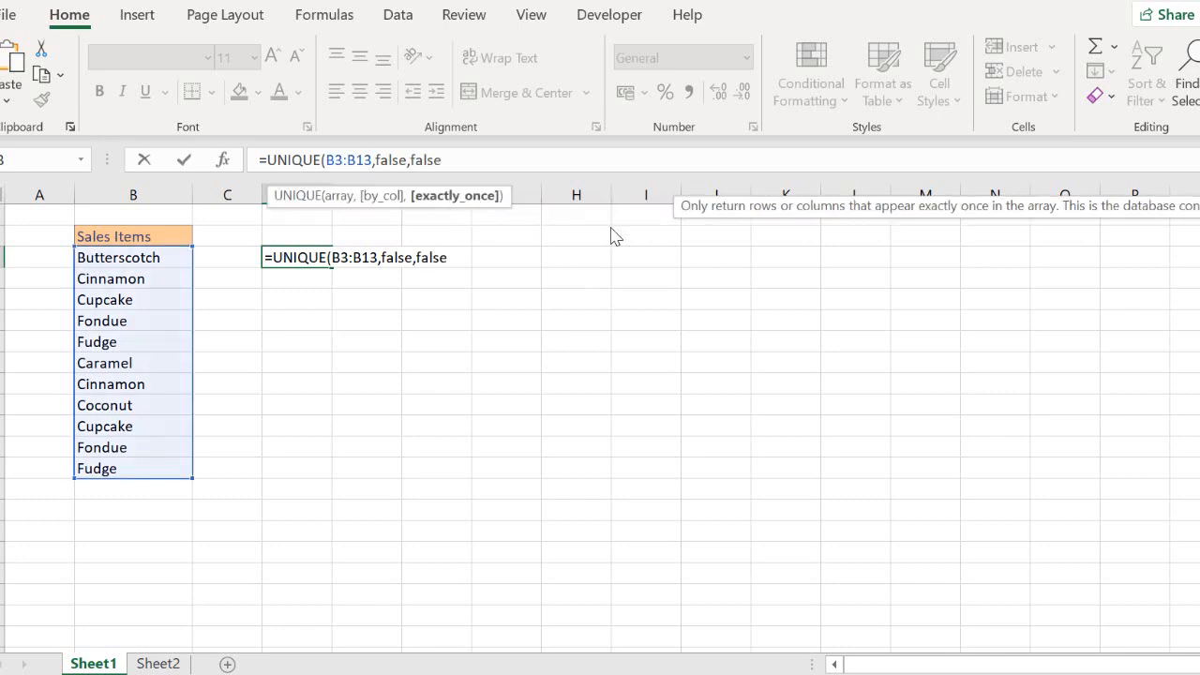
text())
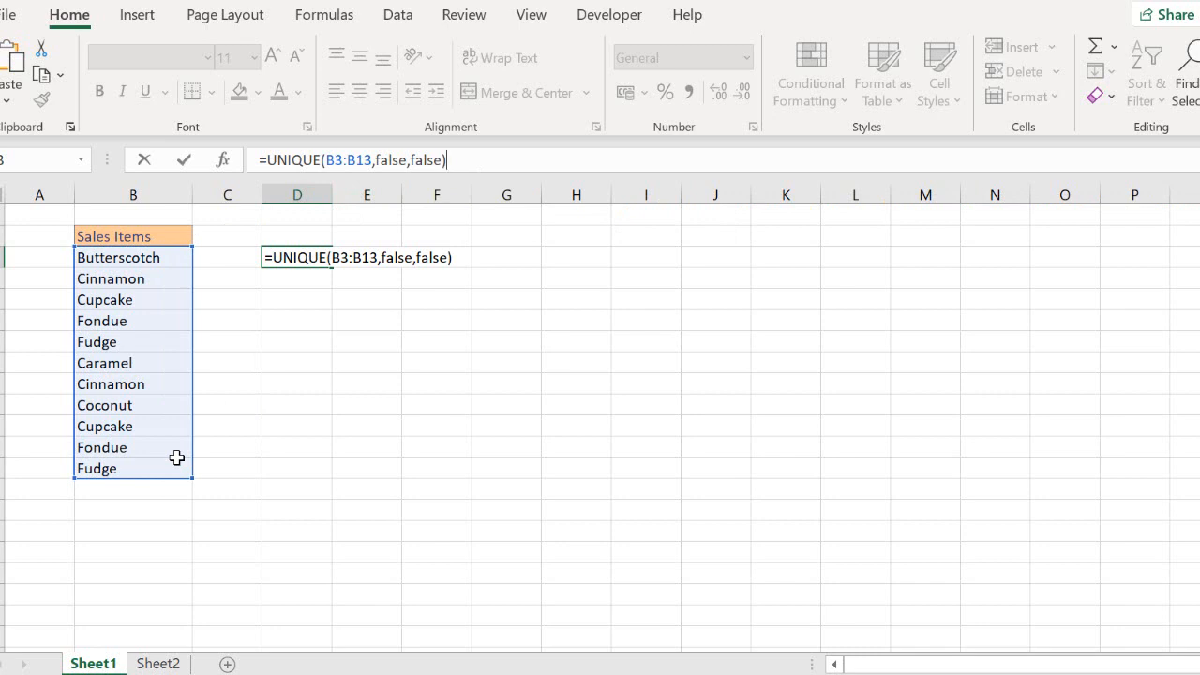
key(Return)
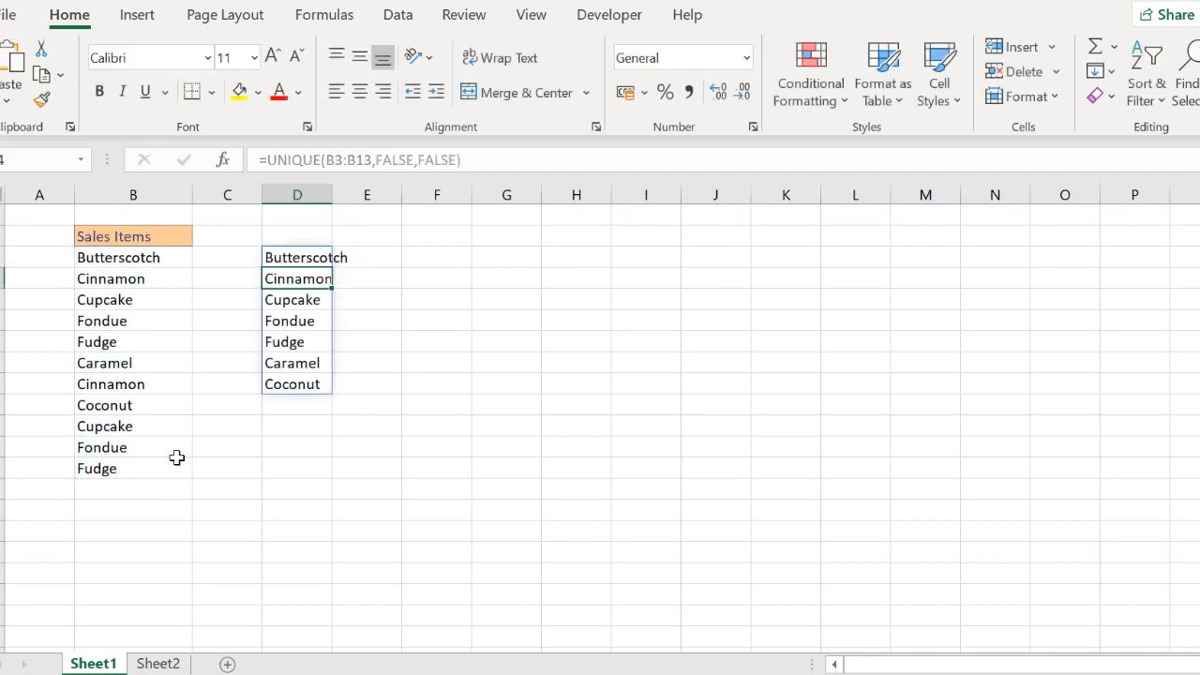
Step: Auto-fit the width of column D to the distinct items list
double_click(335, 194)
click(303, 403)
drag(308, 384, 303, 262)
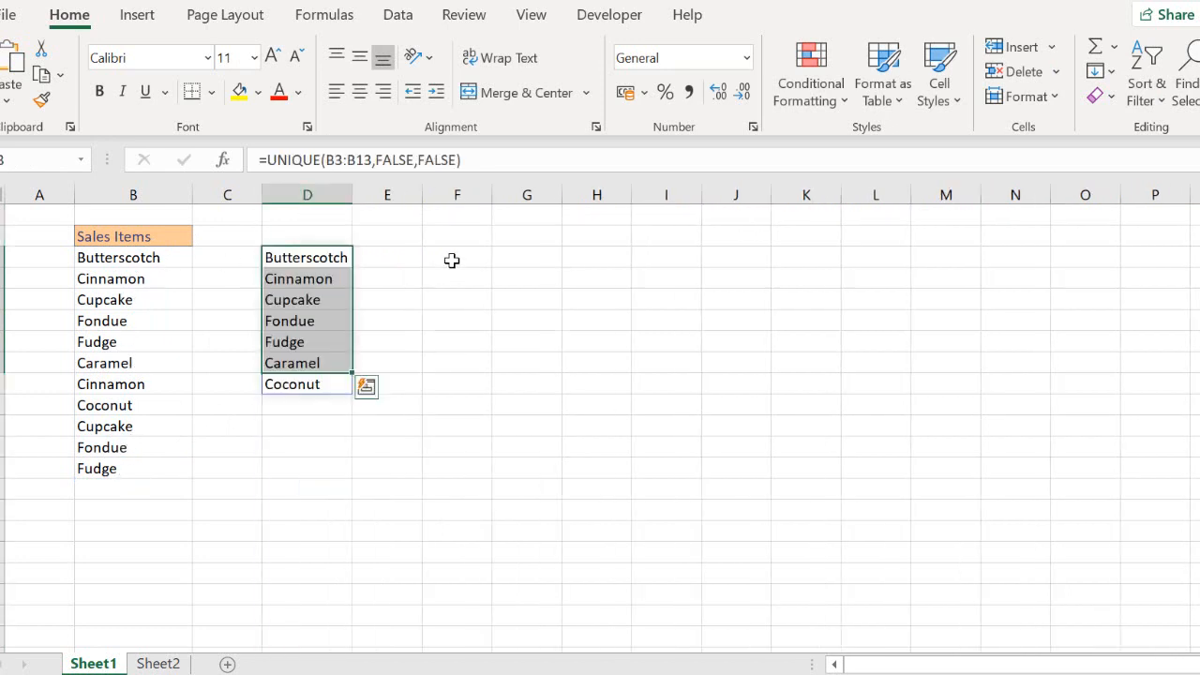
Step: Enter =UNIQUE(B3:B13,FALSE,TRUE) in cell F3 to return the items that appear exactly once
click(452, 261)
text(=uni)
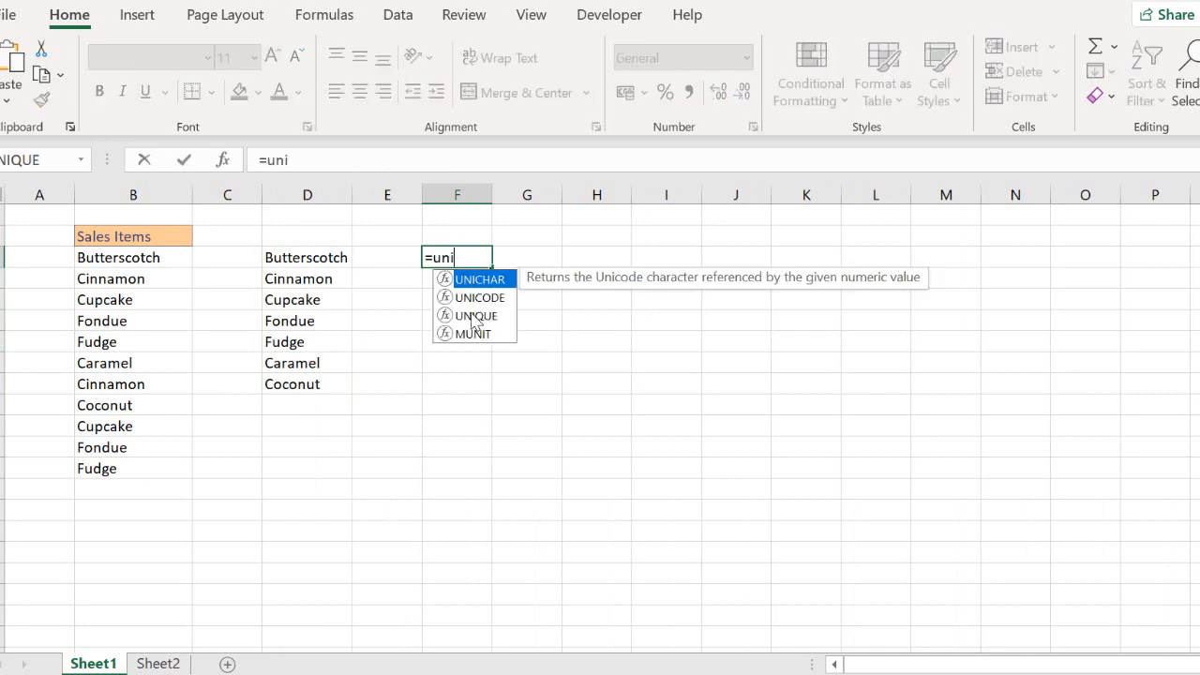
double_click(476, 316)
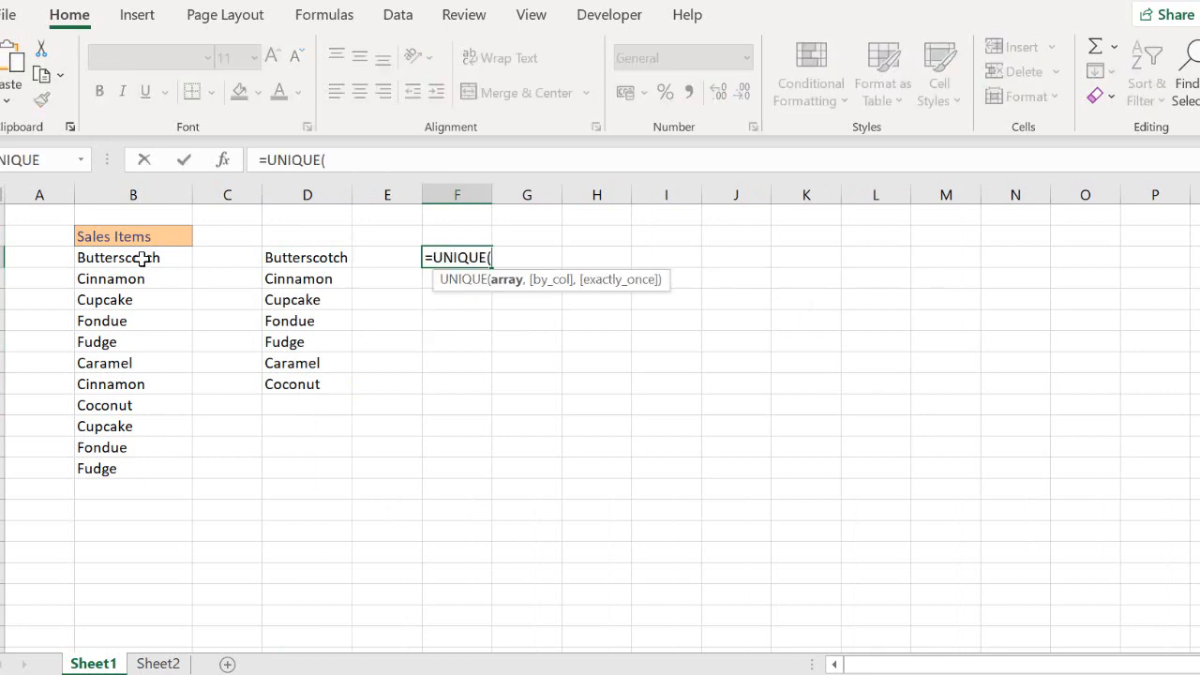
drag(148, 259, 136, 463)
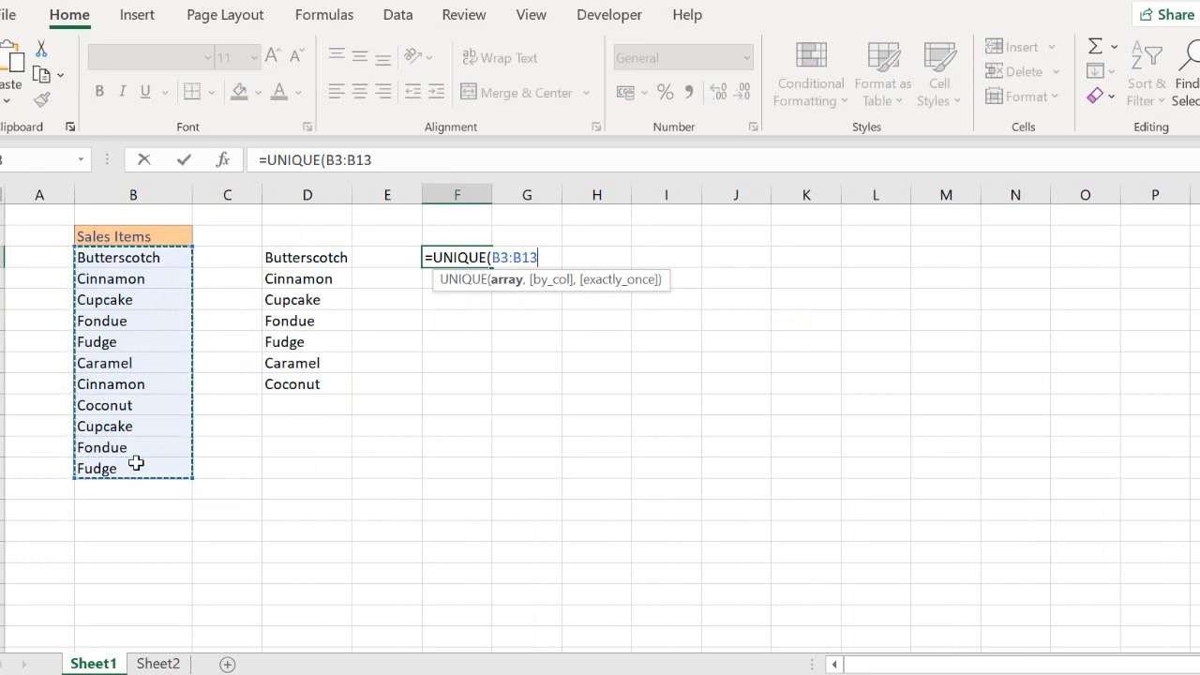
text(,)
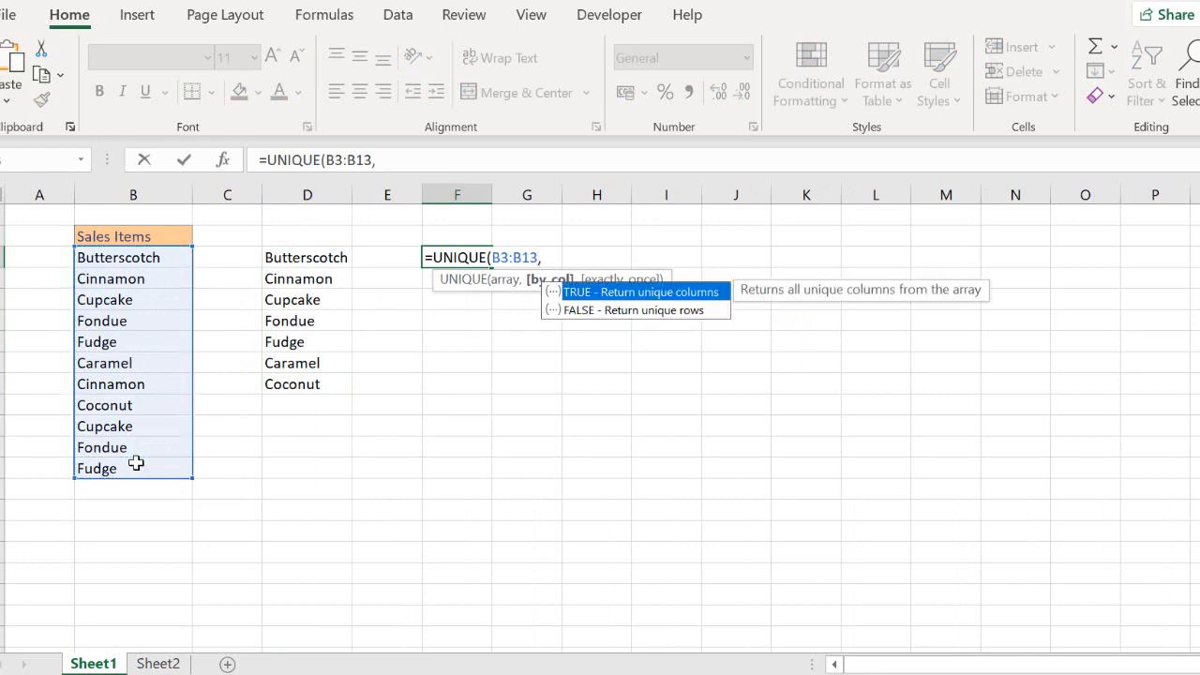
text(false,)
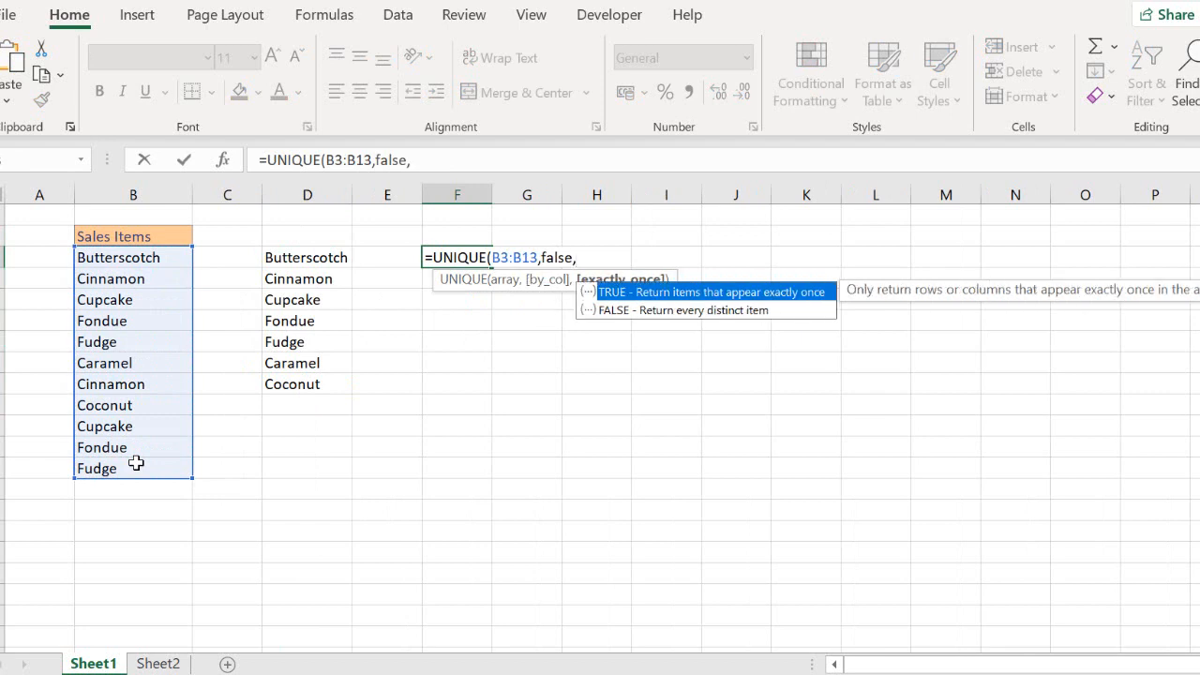
text(true)
text())
key(Return)
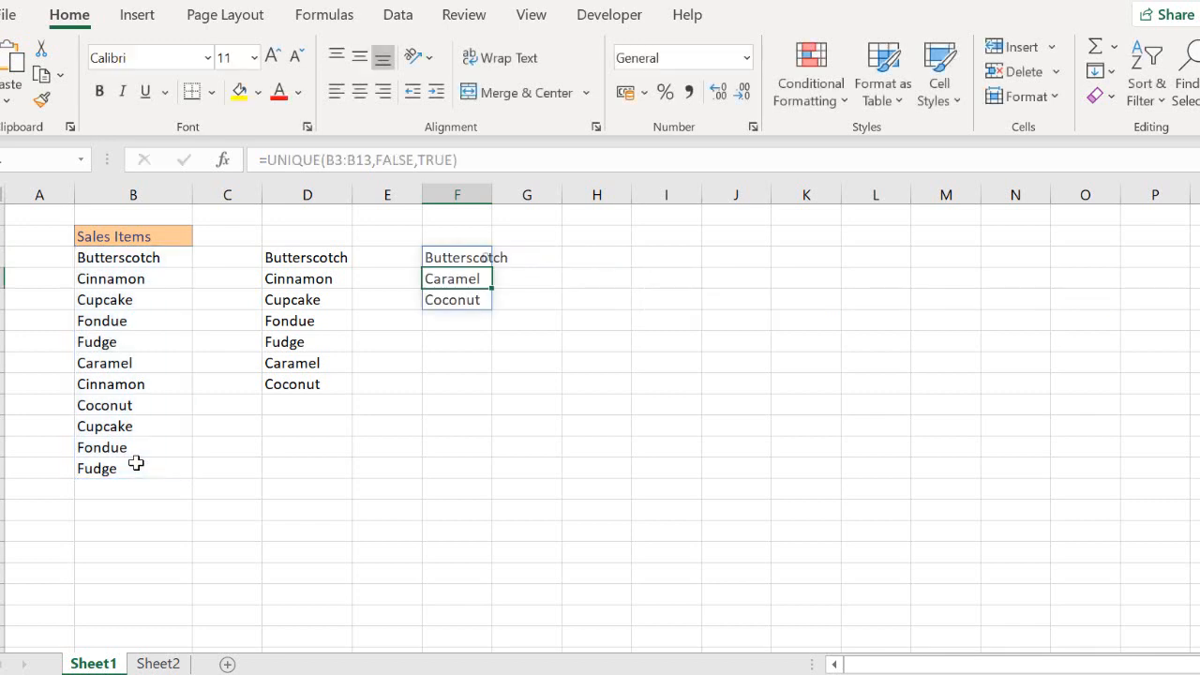
Step: Auto-fit the width of column F and select the distinct items list in D3:D9
double_click(498, 195)
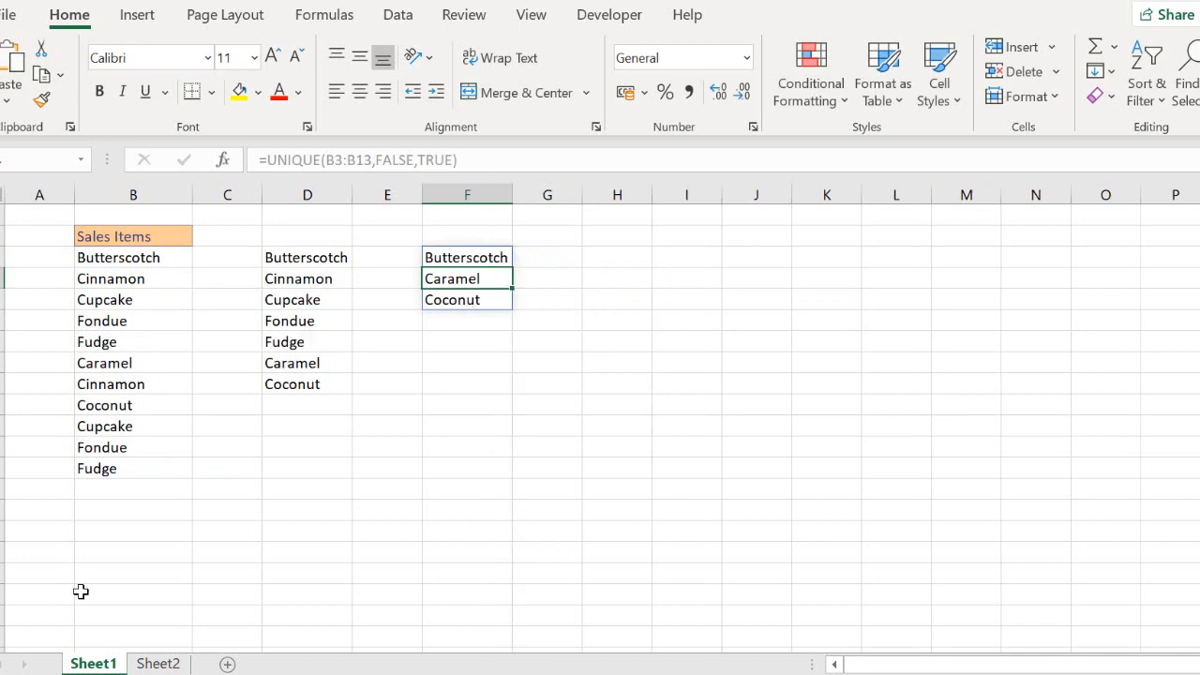
drag(316, 257, 315, 380)
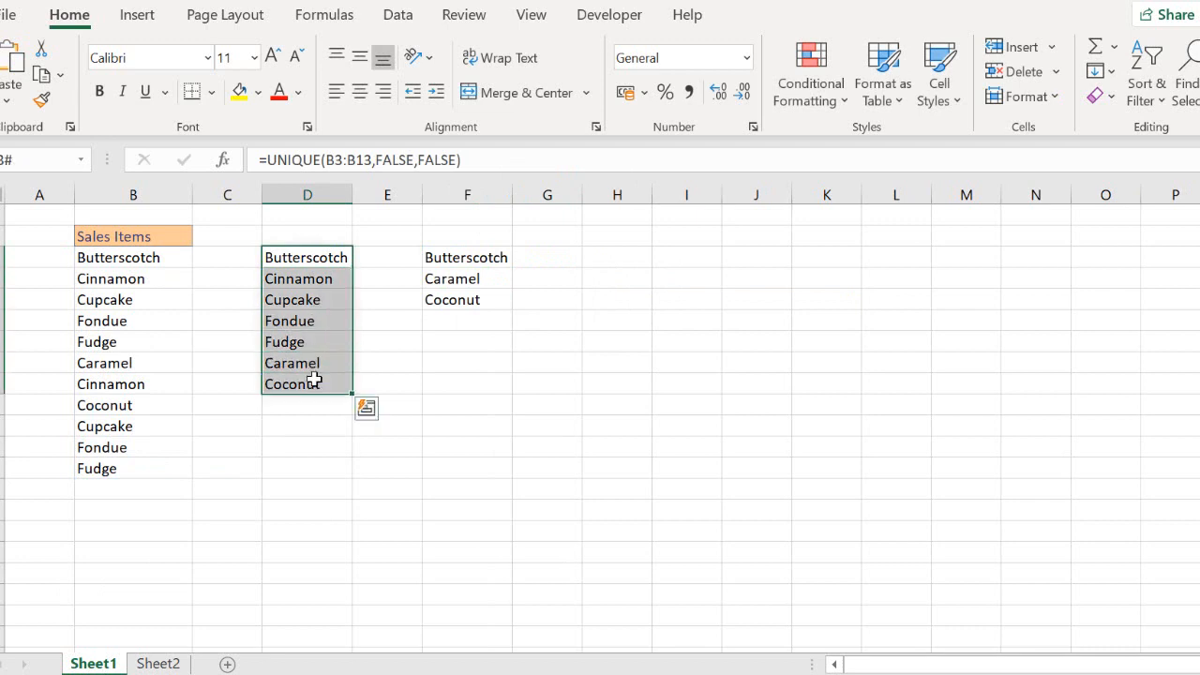
drag(322, 256, 329, 389)
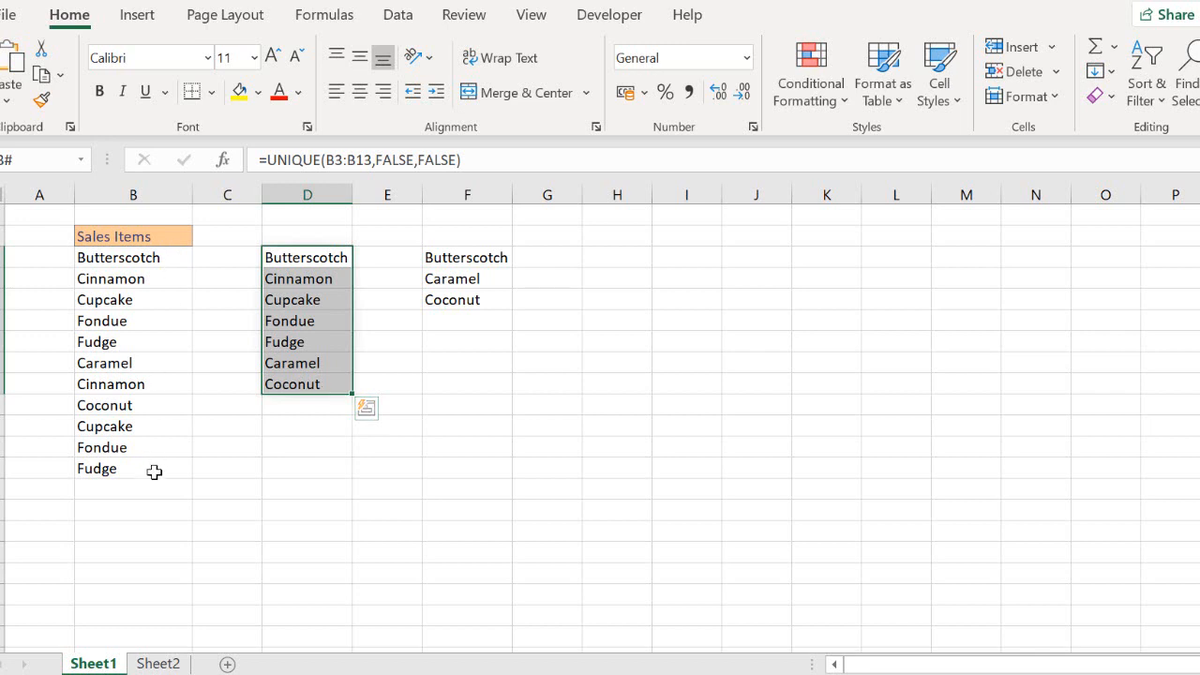
Step: Copy the sales items B3:B13 and paste them transposed as a row starting at cell C15
drag(147, 260, 135, 467)
key(ctrl+c)
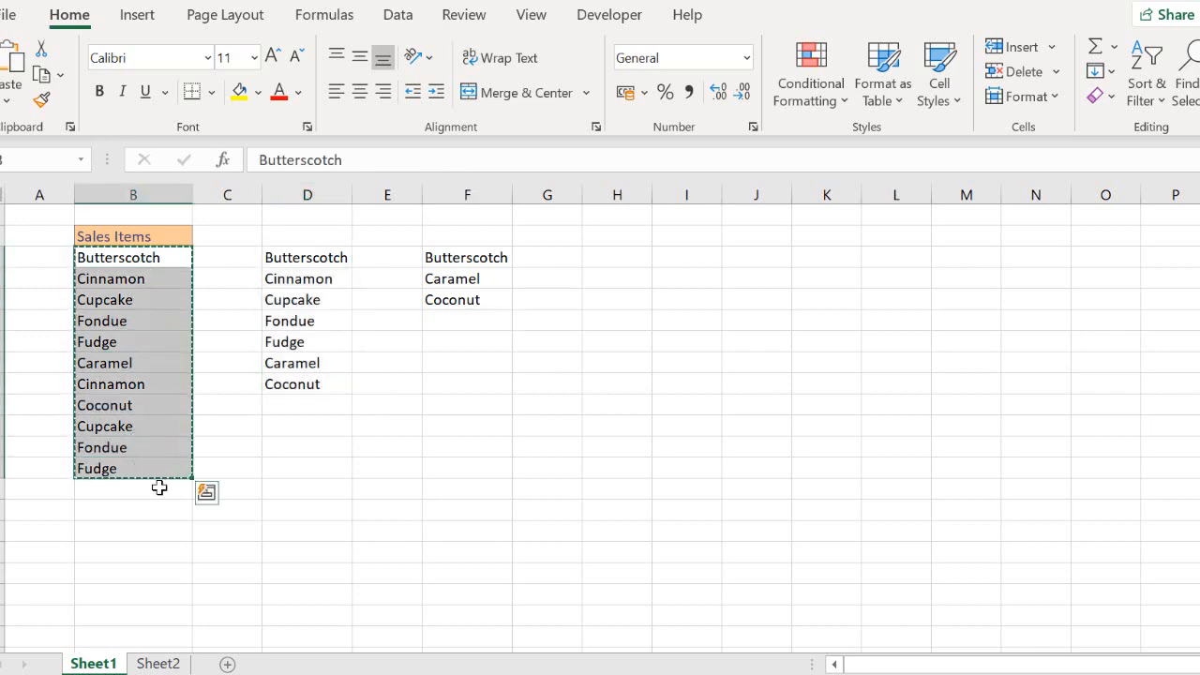
click(240, 507)
right_click(240, 507)
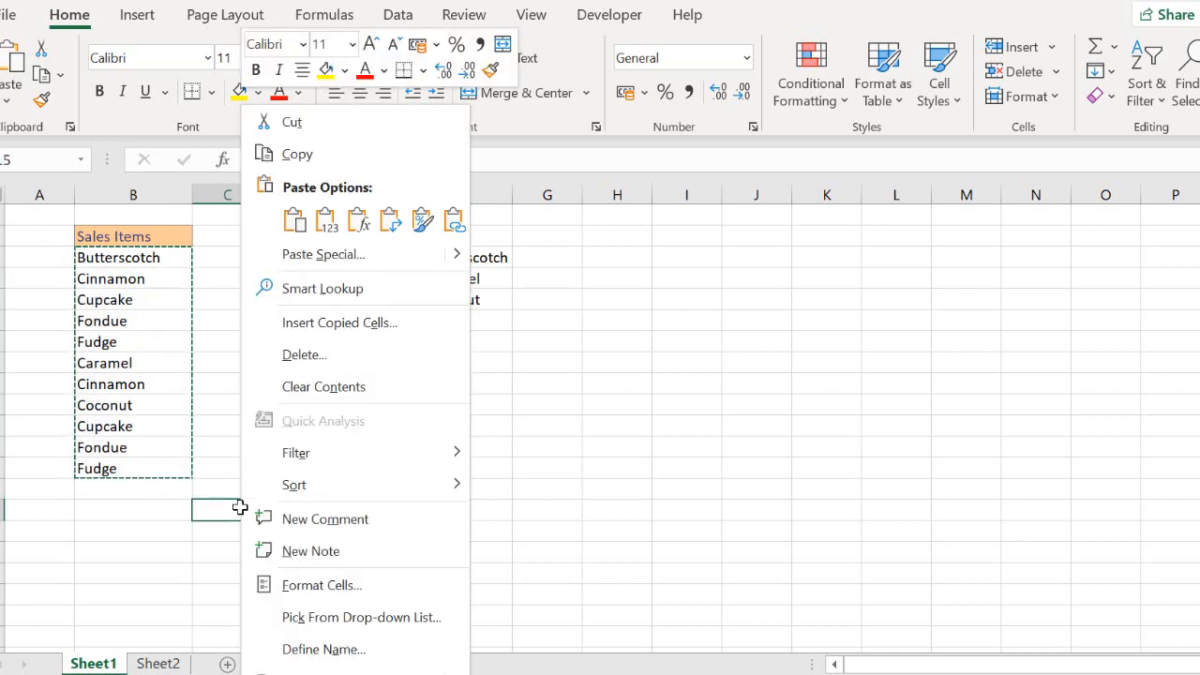
click(396, 234)
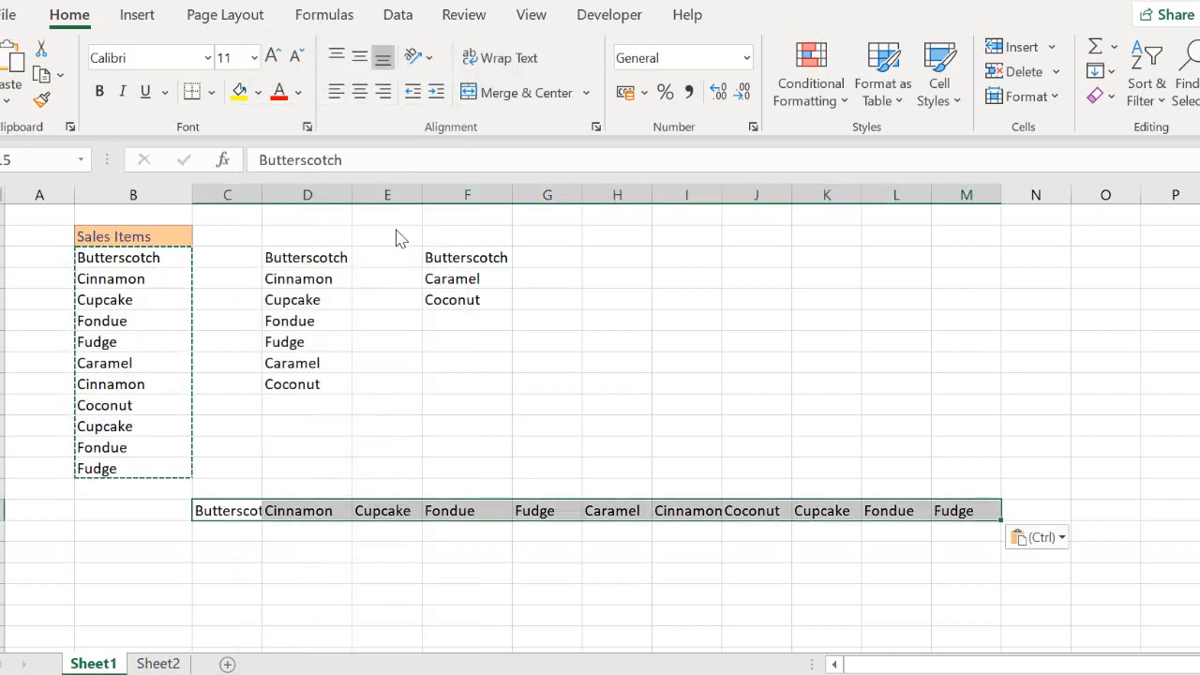
click(229, 540)
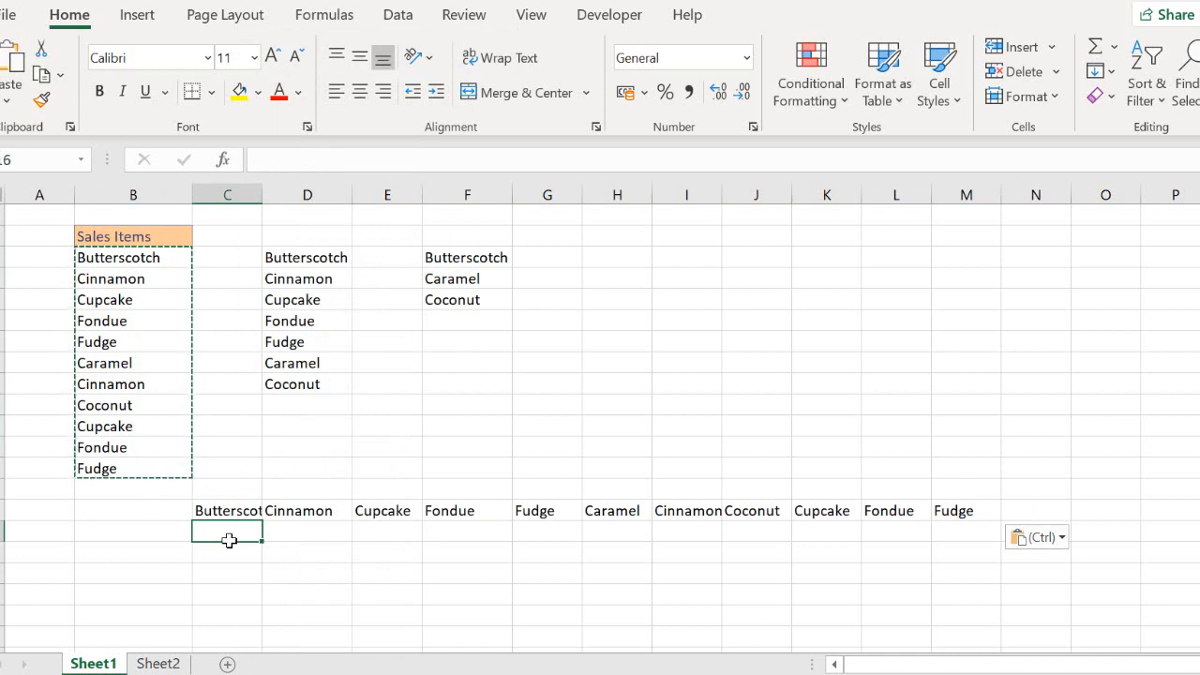
drag(227, 511, 954, 498)
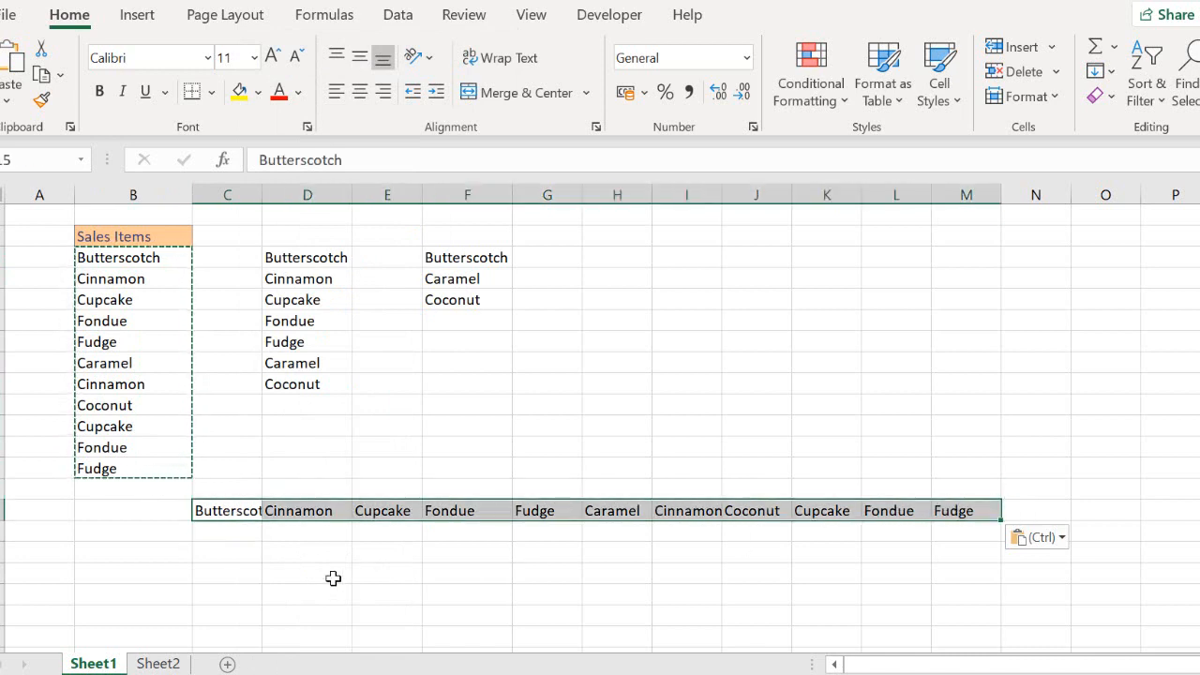
Step: Enter =UNIQUE(C15:M15,TRUE,FALSE) in cell C17 to return every distinct item from the horizontal list
click(247, 552)
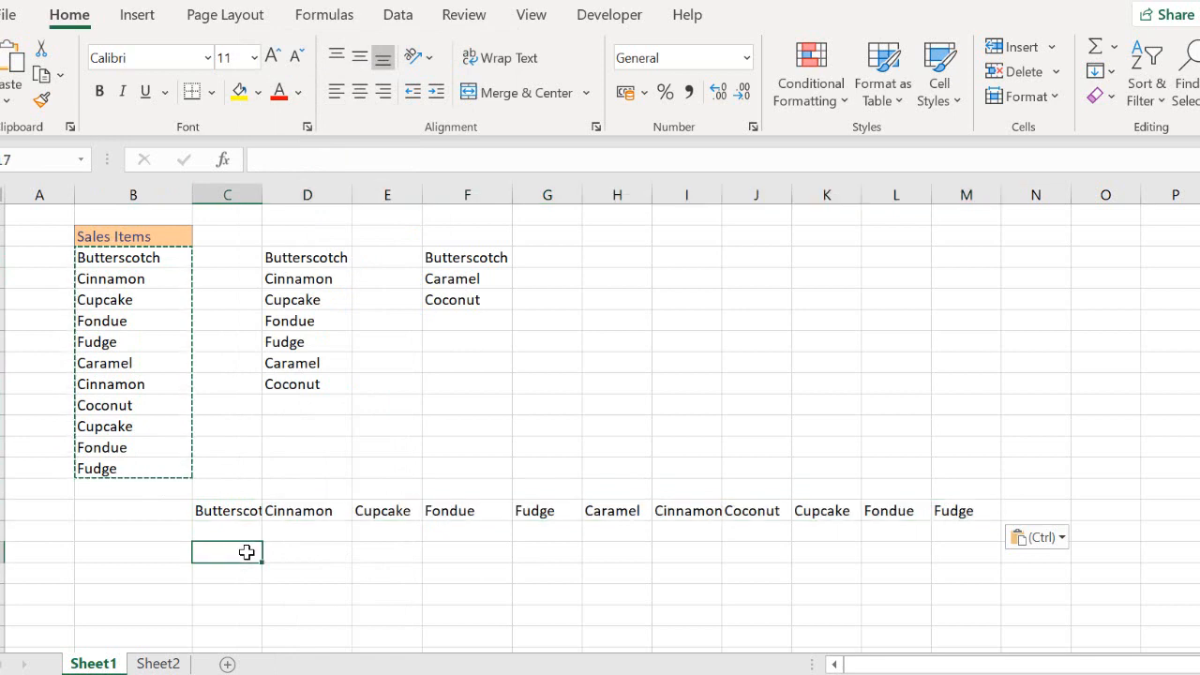
text(=uni)
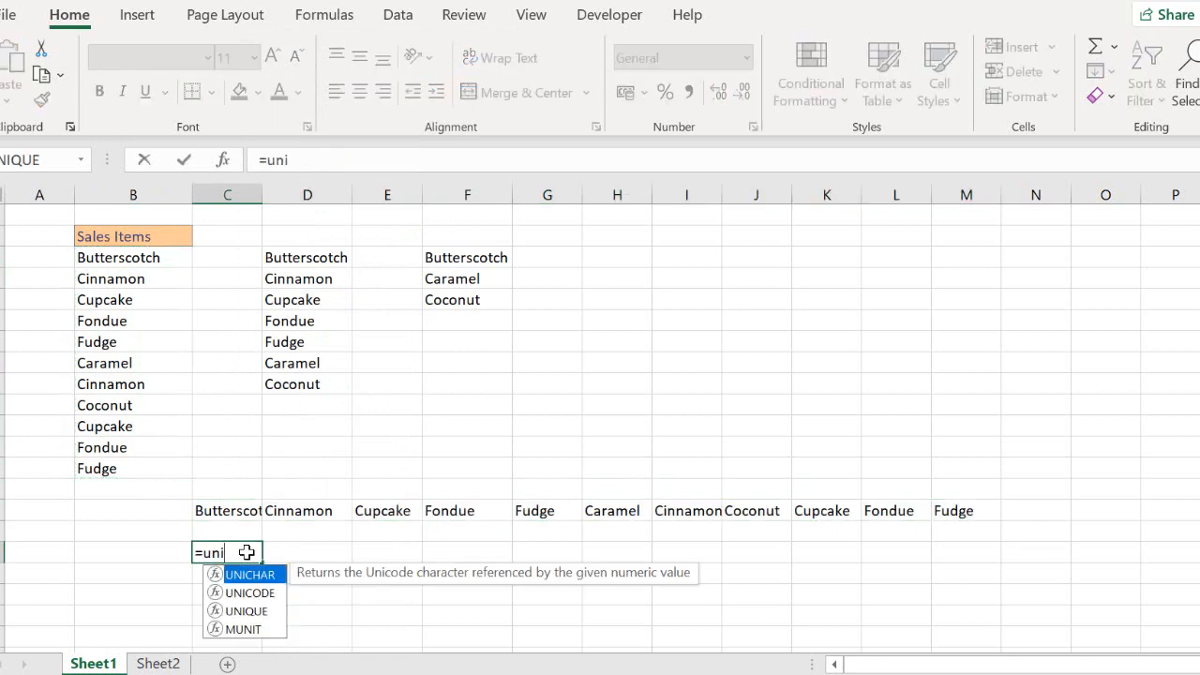
double_click(258, 611)
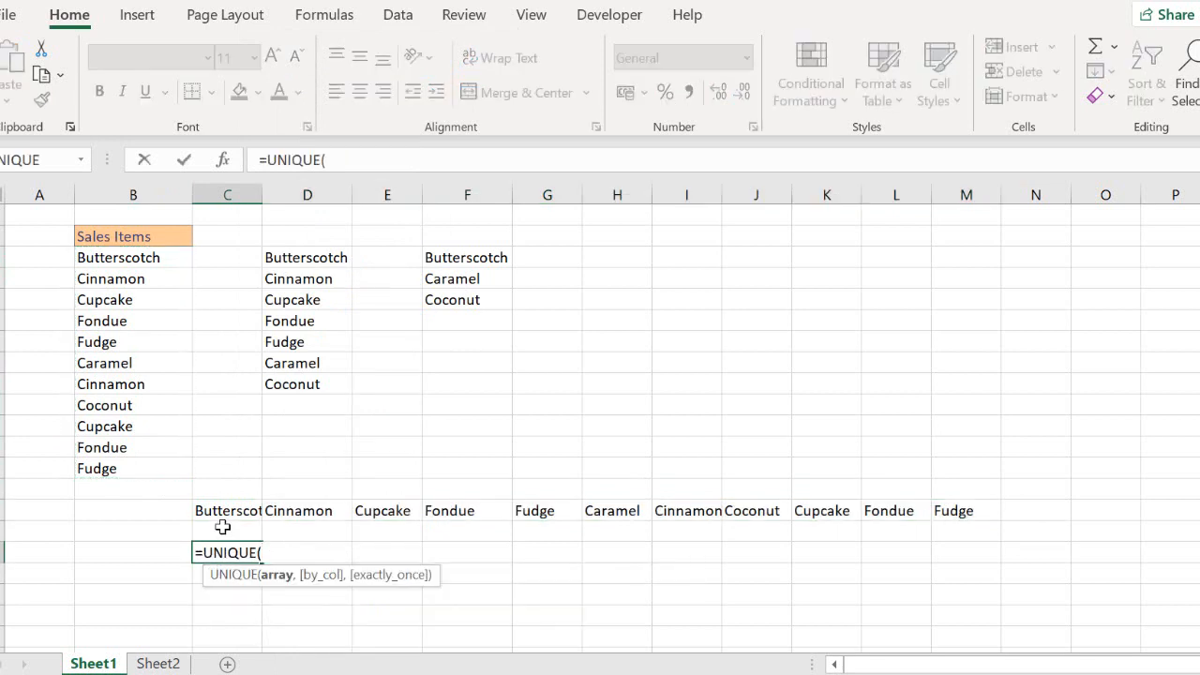
drag(222, 509, 952, 514)
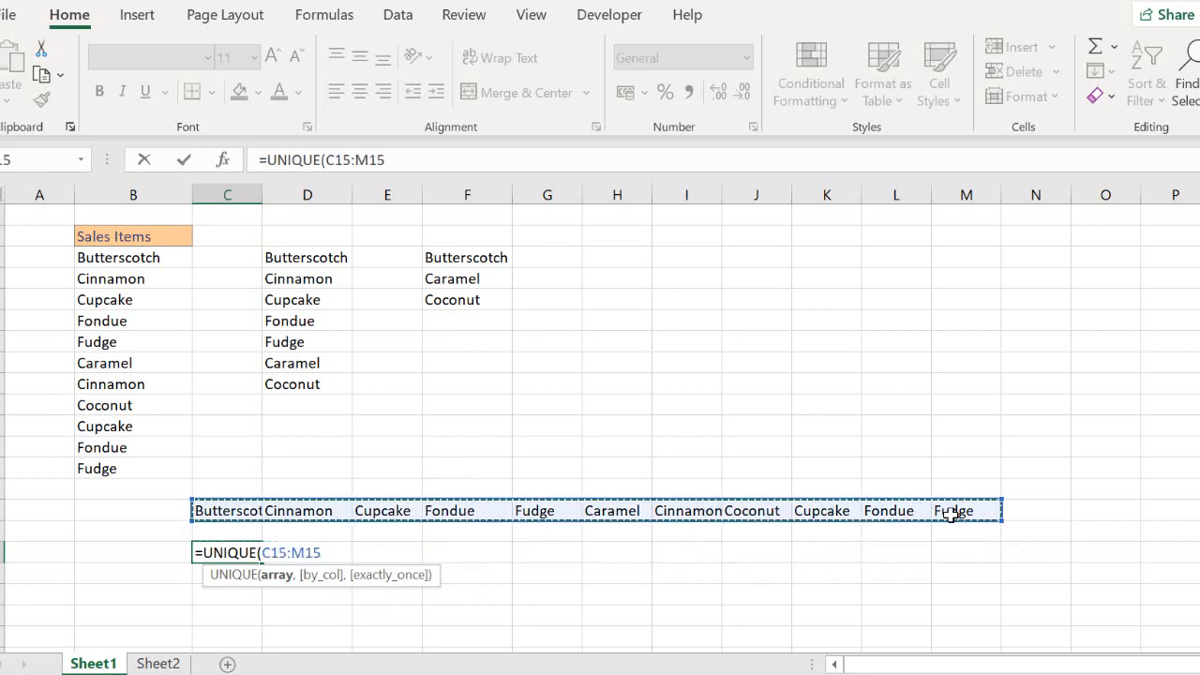
text(,)
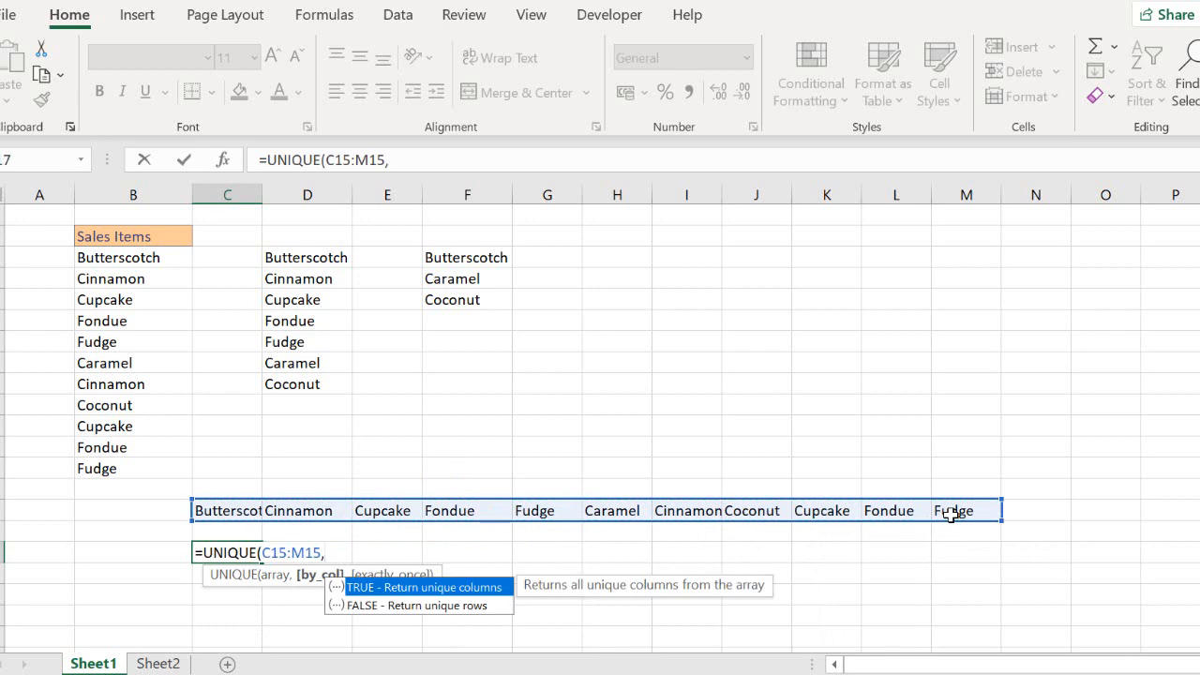
text(t)
key(BackSpace)
text(true)
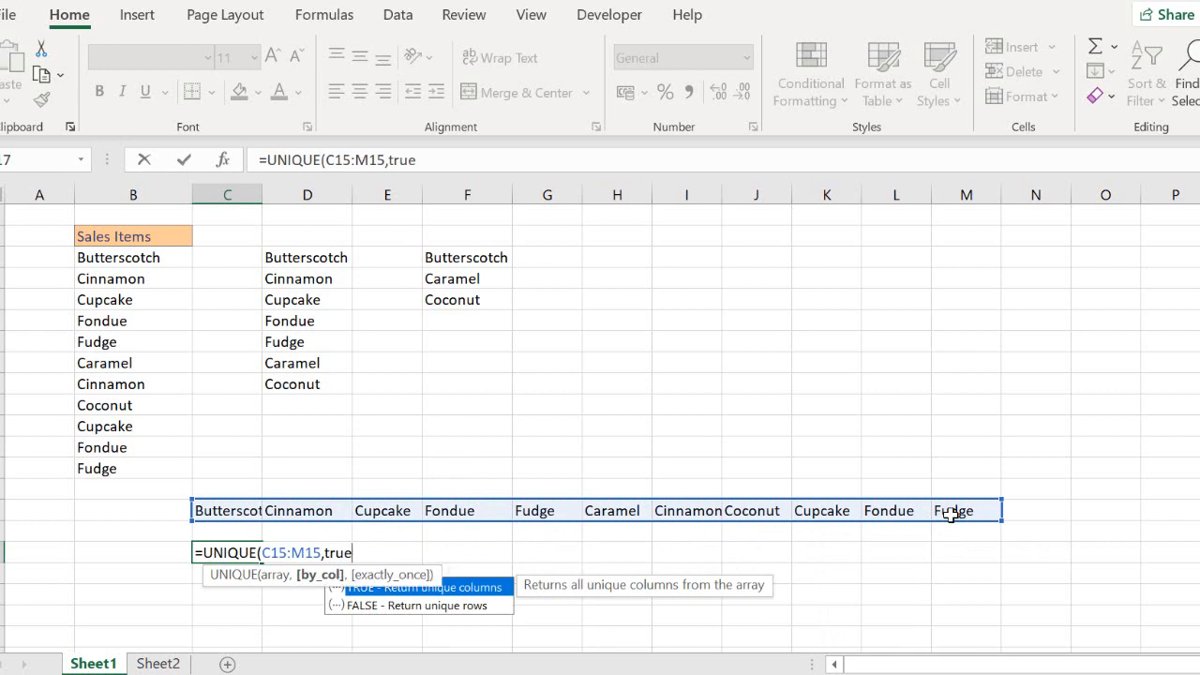
text(,)
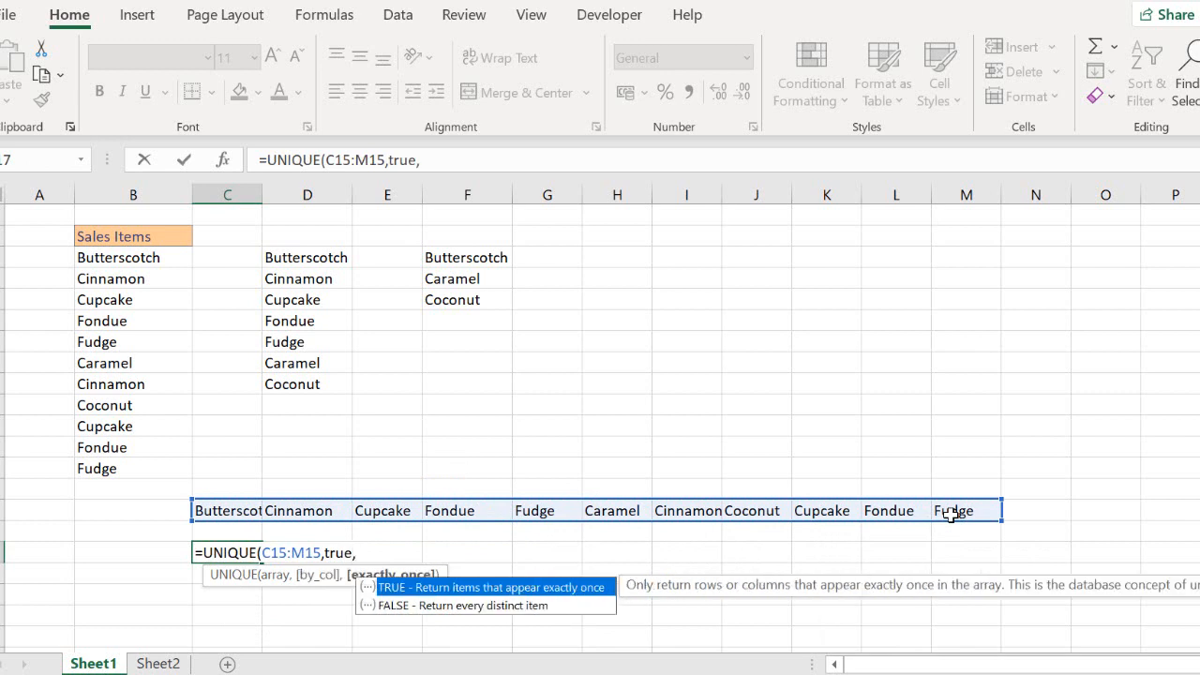
text(false))
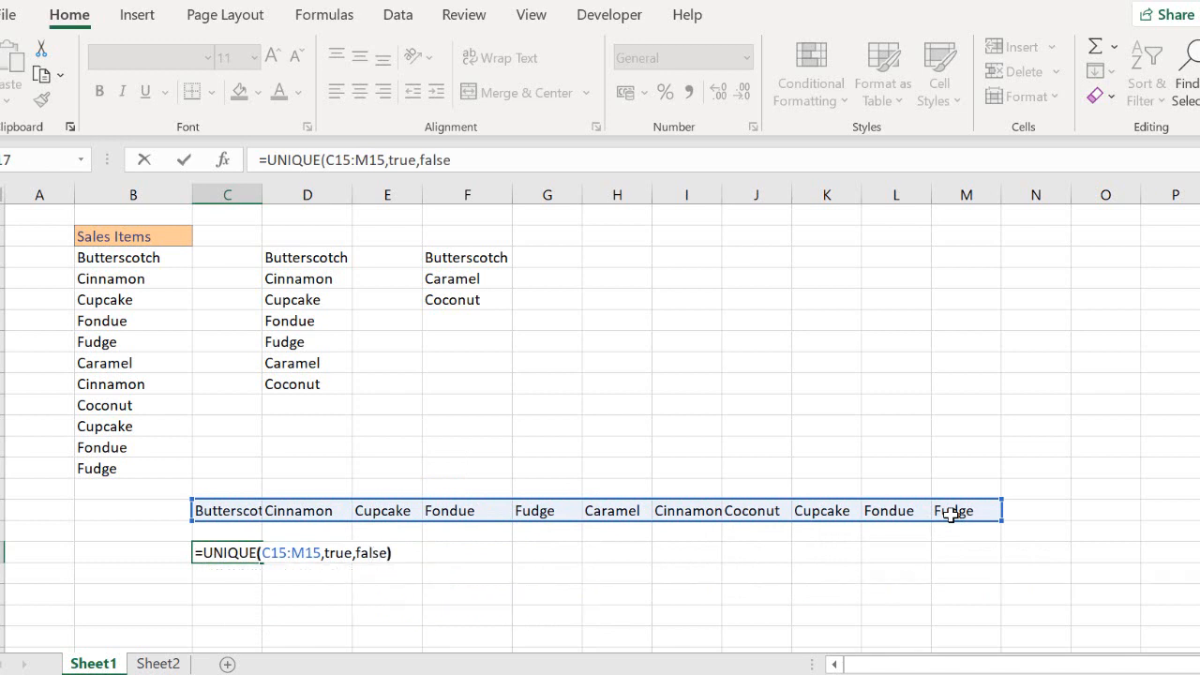
key(Return)
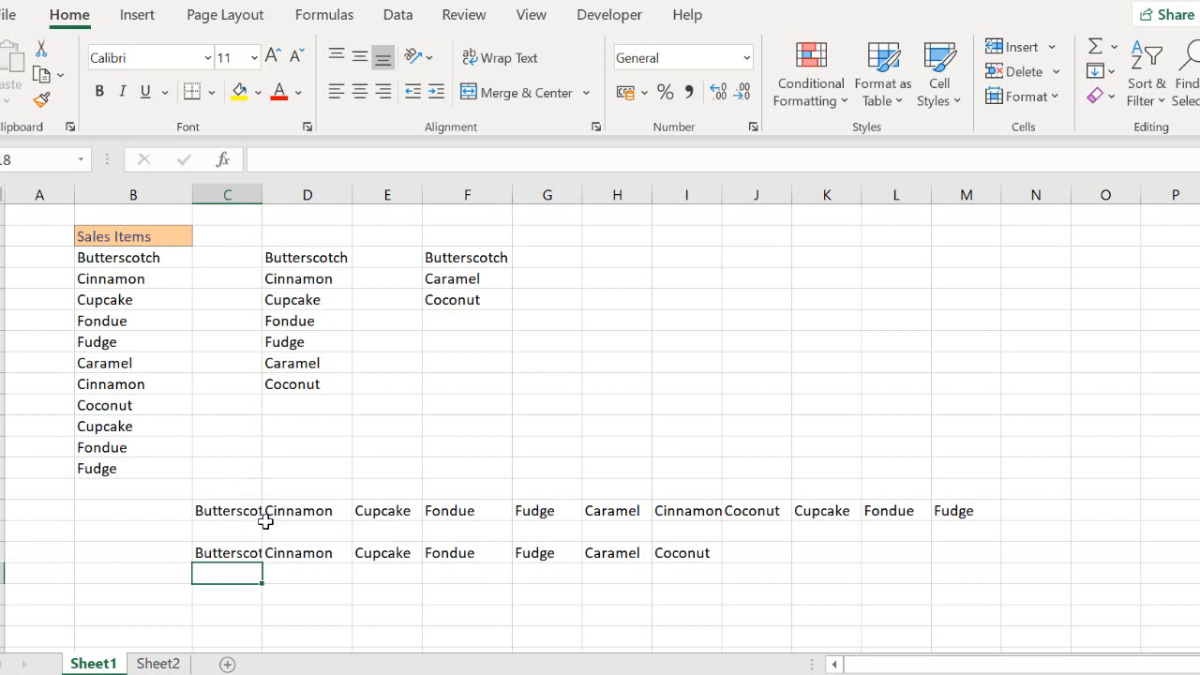
Step: Enter =UNIQUE(C15:M15,TRUE,TRUE) in cell C19 to return the horizontal list's items that appear exactly once
click(219, 598)
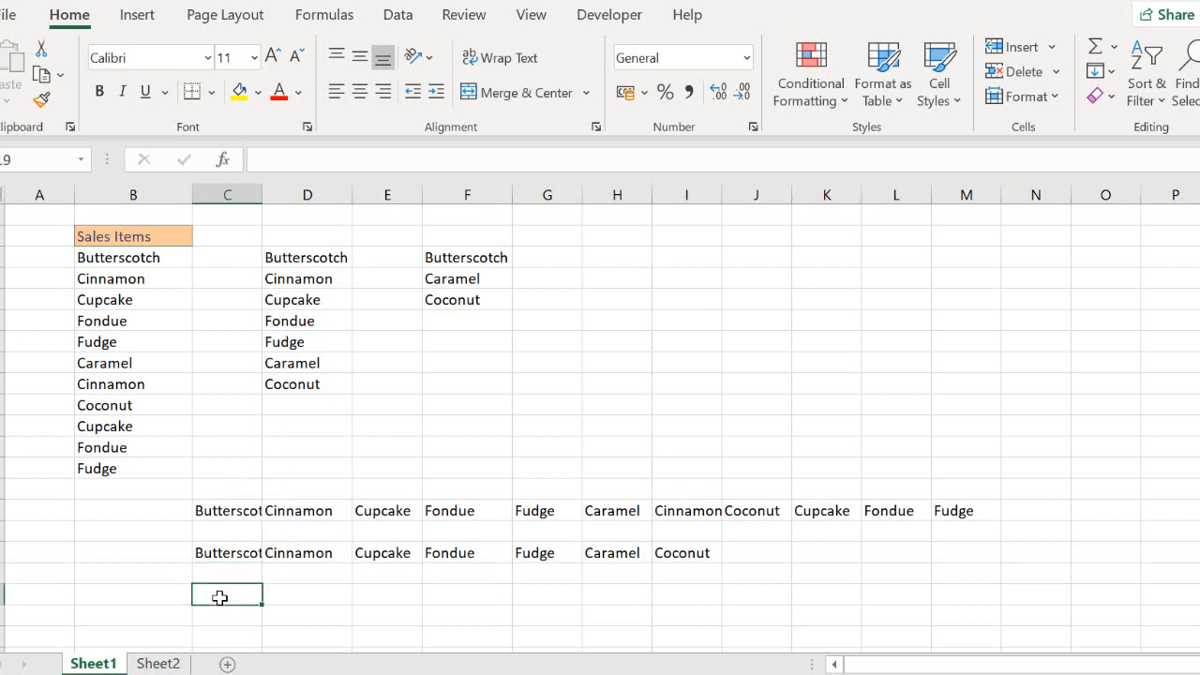
text(=uni)
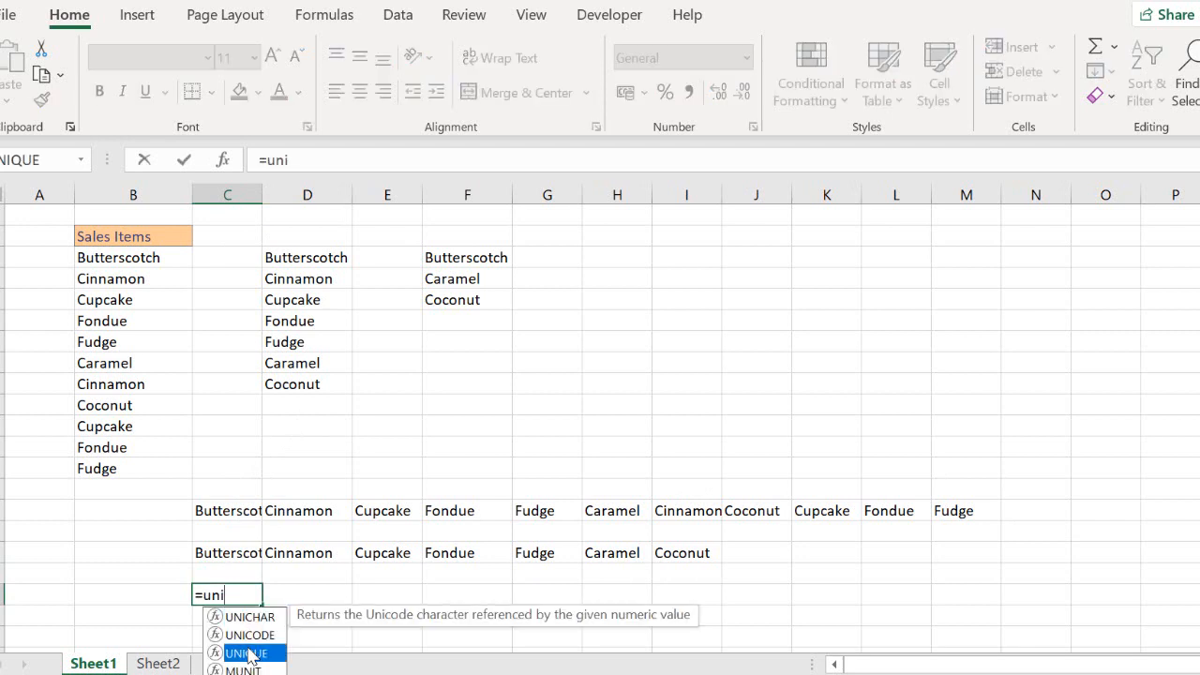
double_click(247, 653)
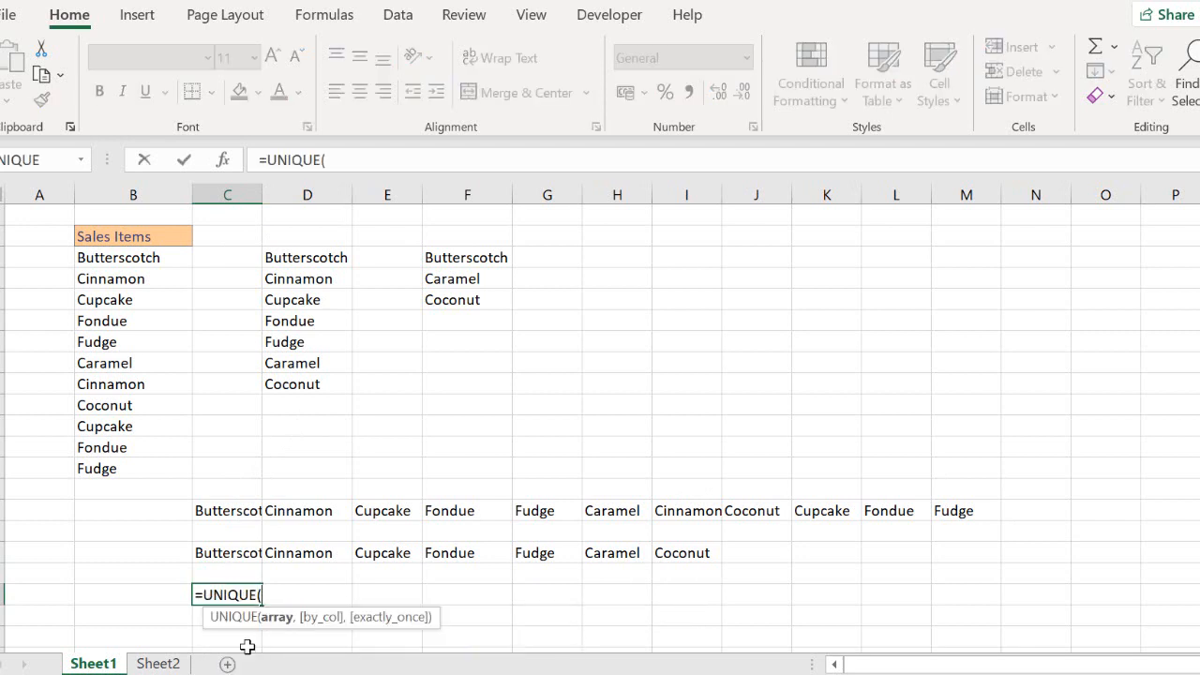
drag(219, 518, 947, 510)
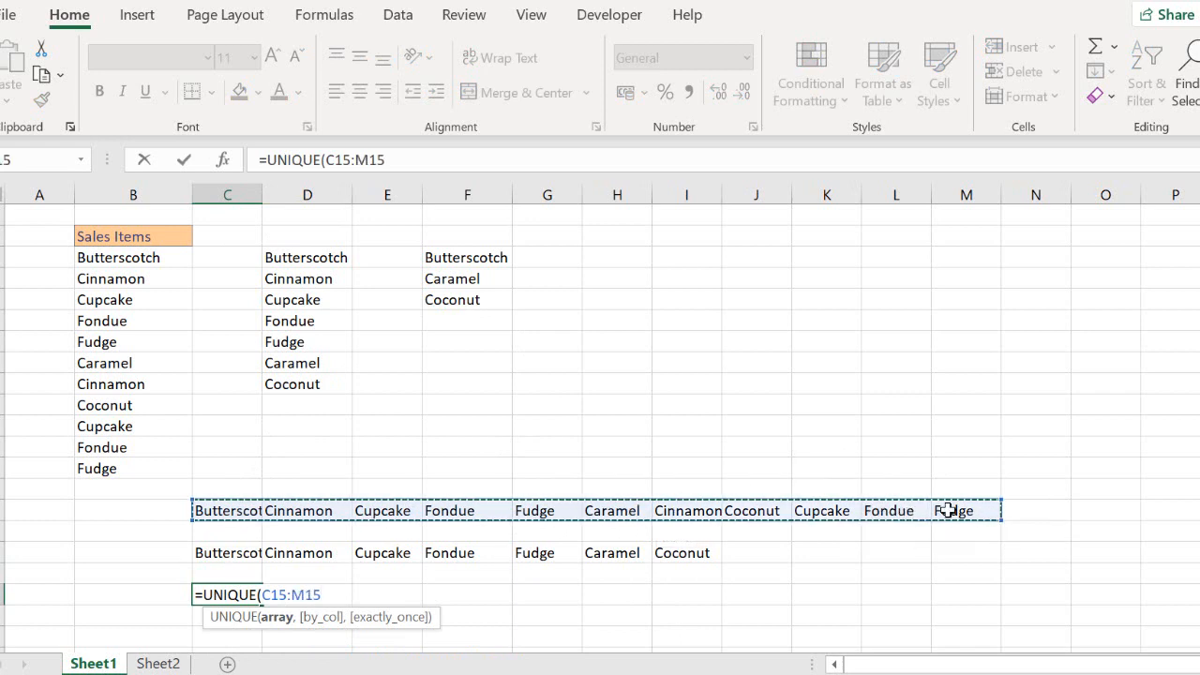
text(,)
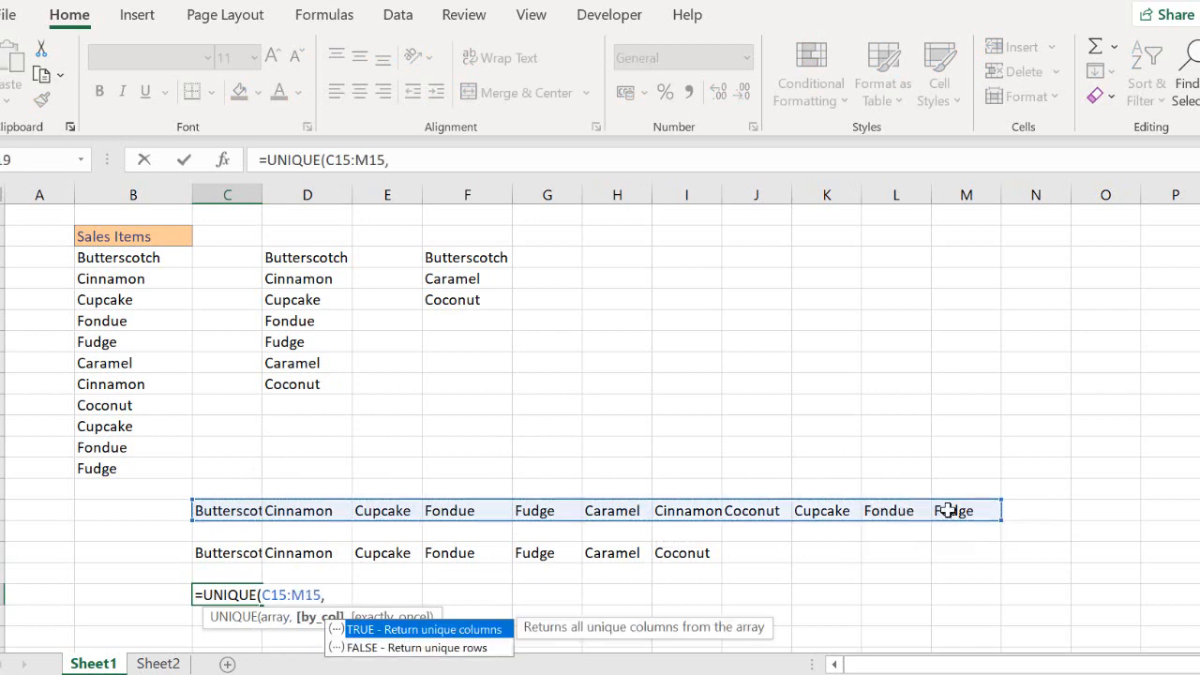
text(true,)
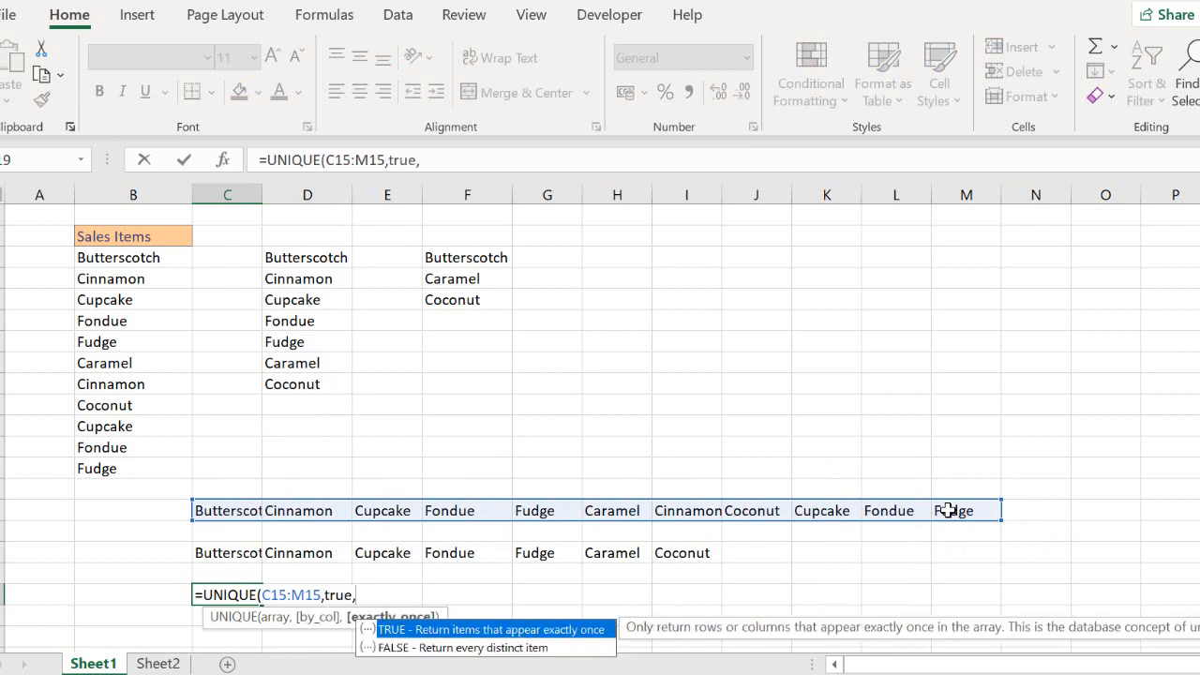
text(true))
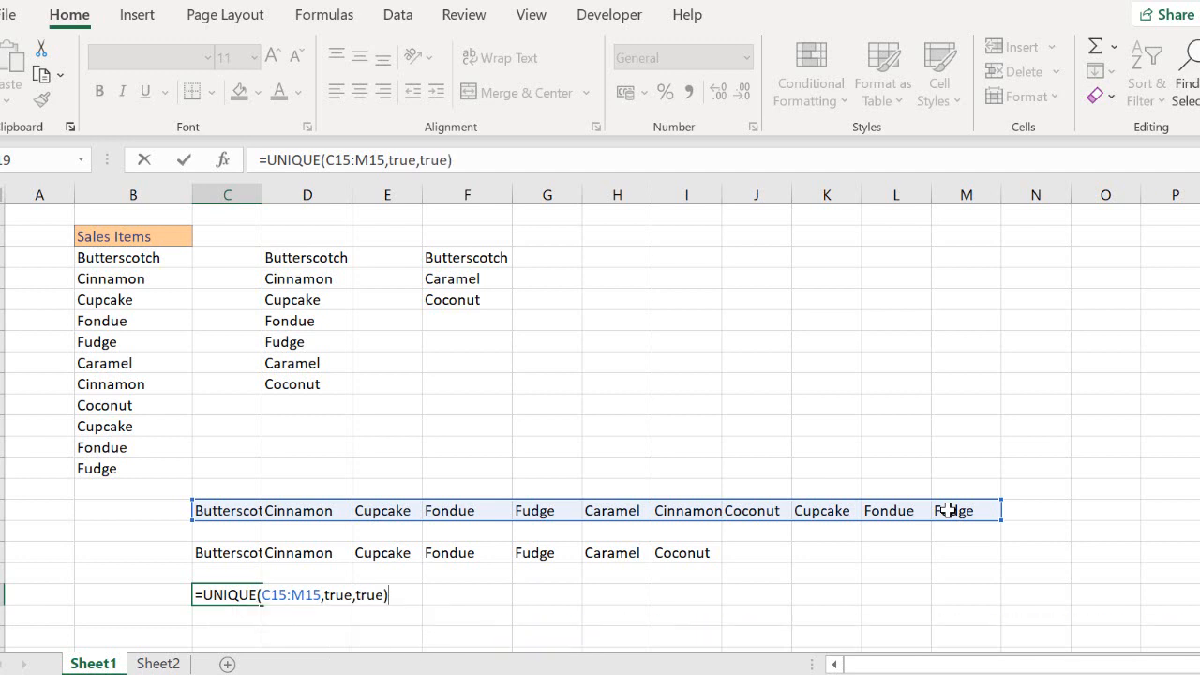
key(Return)
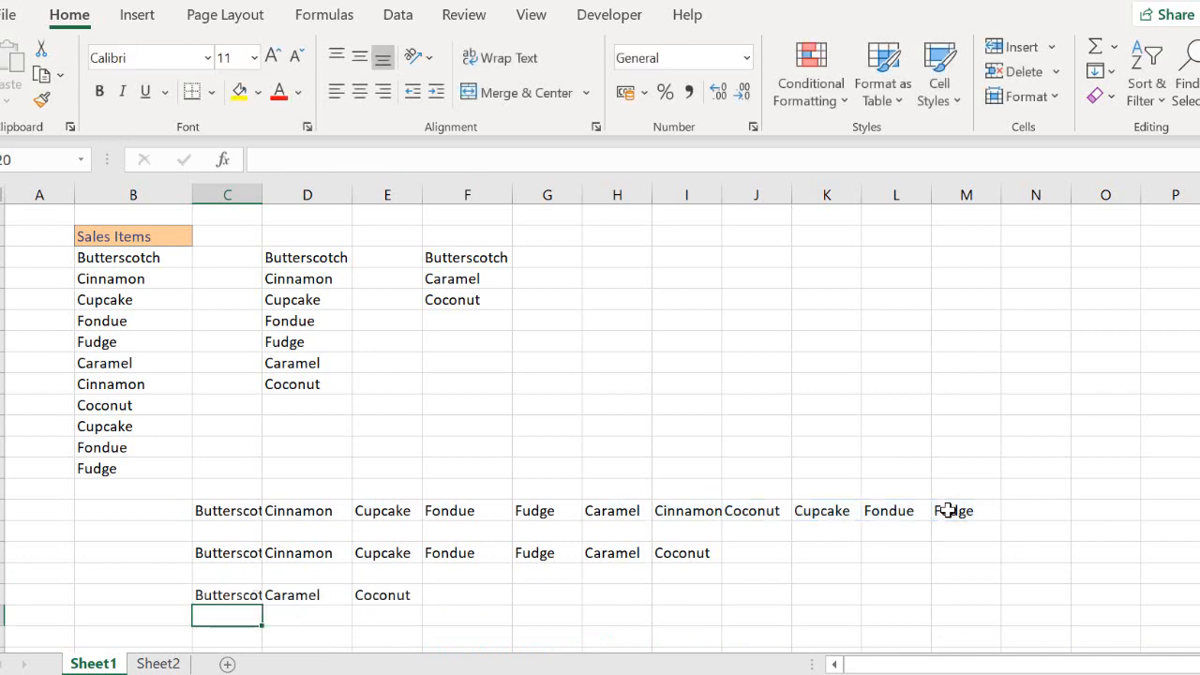